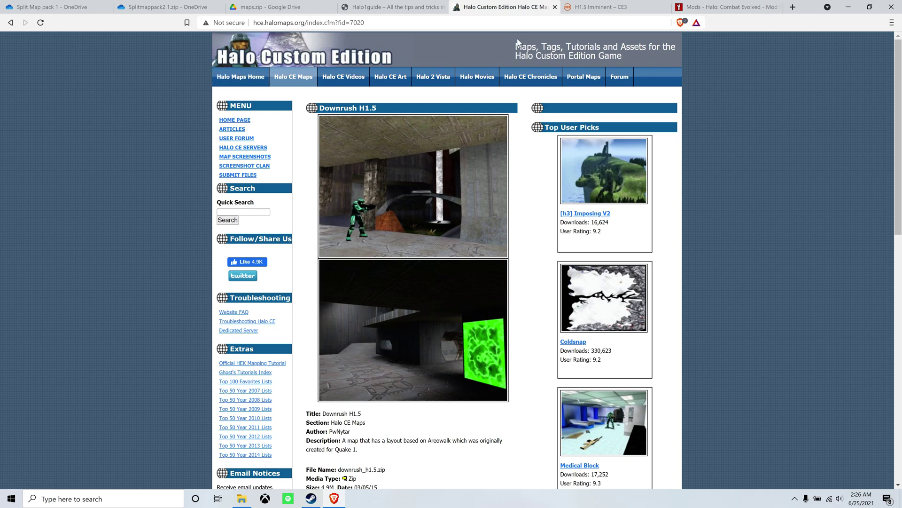
# Step: Look through the open Halo map and mod download pages, including the Split Map packs on OneDrive and maps.zip on Google Drive
pyautogui.click(600, 7)
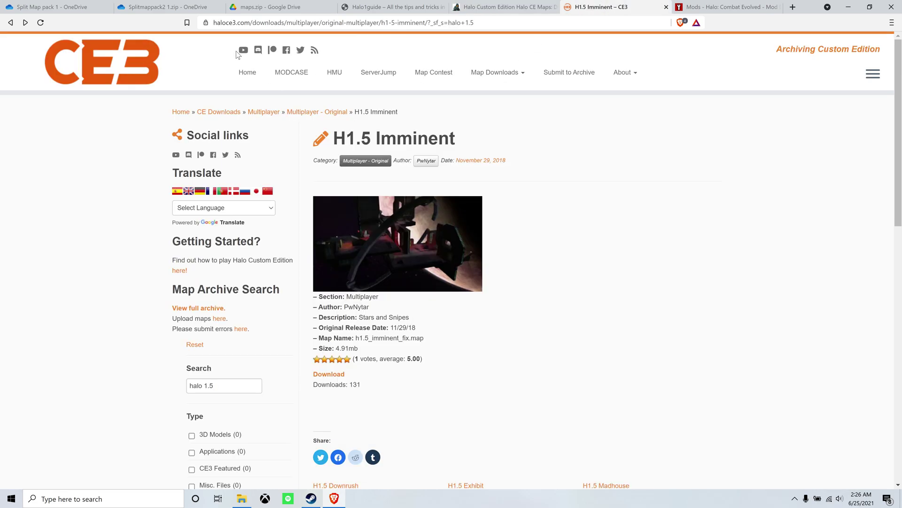
pyautogui.click(728, 6)
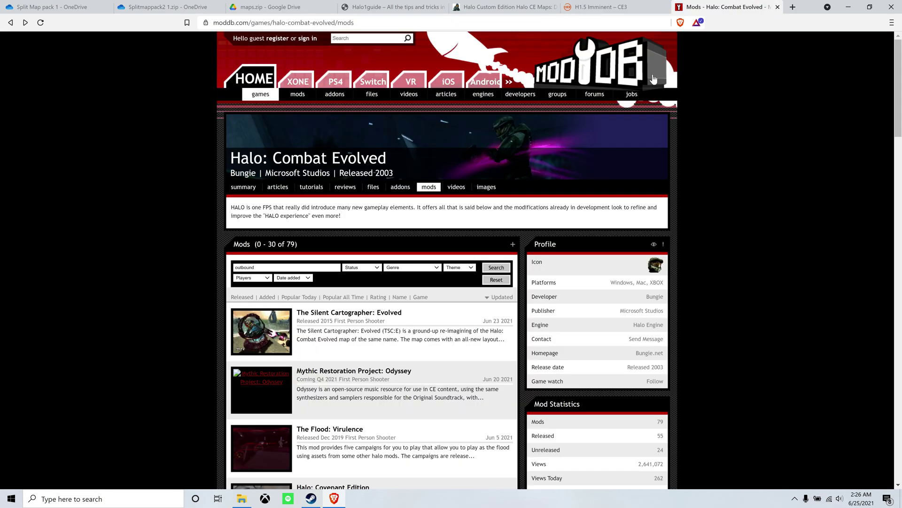
pyautogui.click(65, 6)
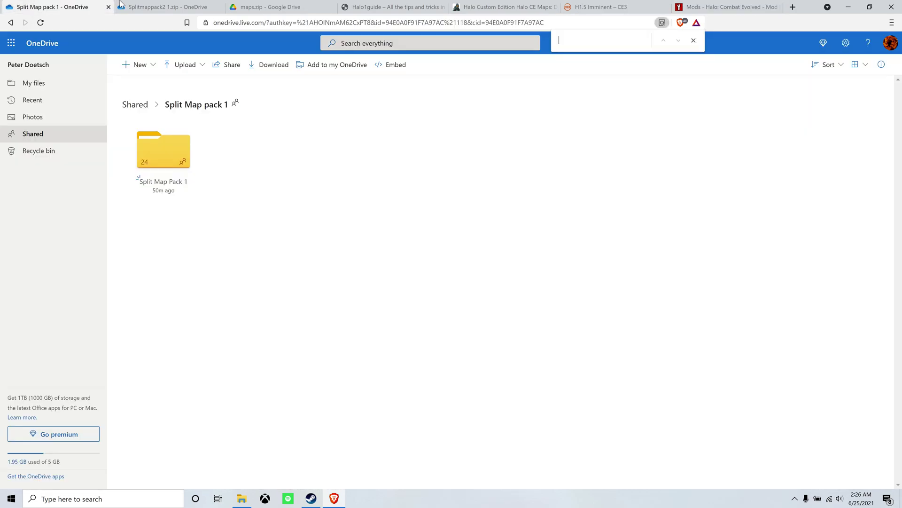
pyautogui.click(151, 8)
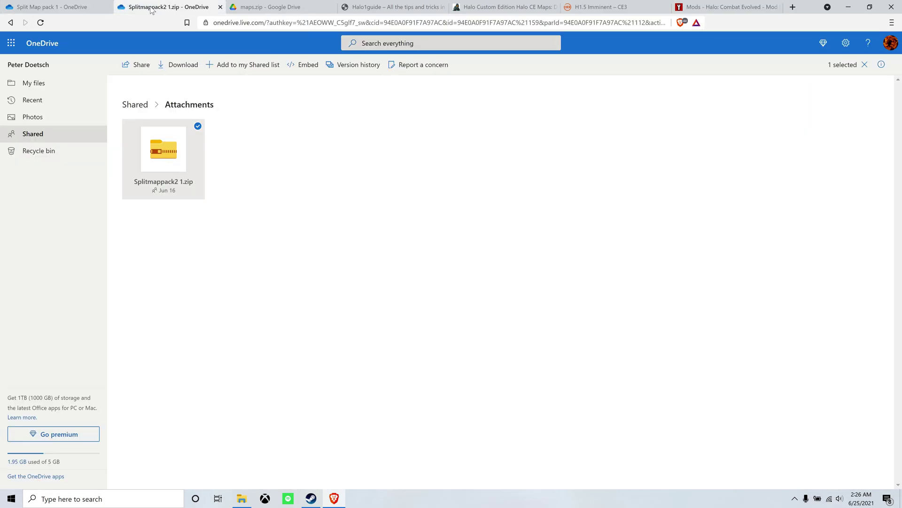
pyautogui.click(272, 7)
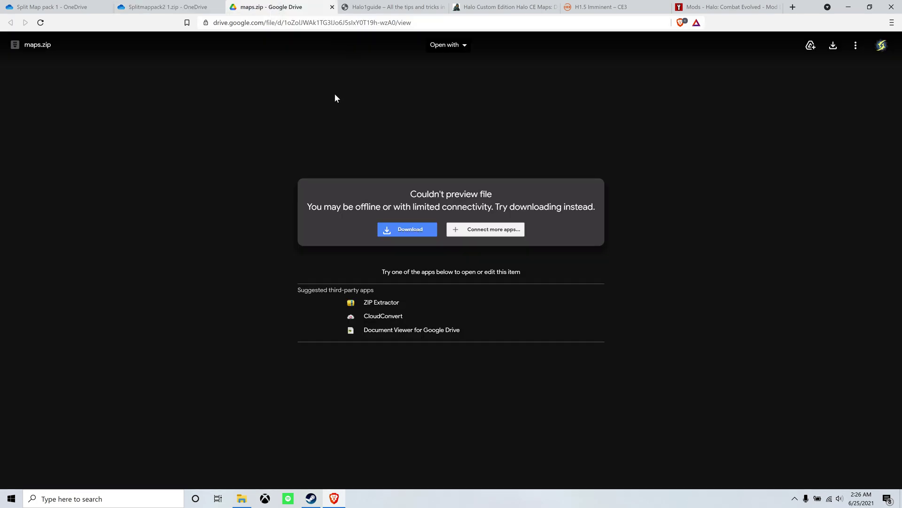
pyautogui.click(52, 7)
pyautogui.click(256, 2)
pyautogui.click(70, 7)
pyautogui.click(152, 4)
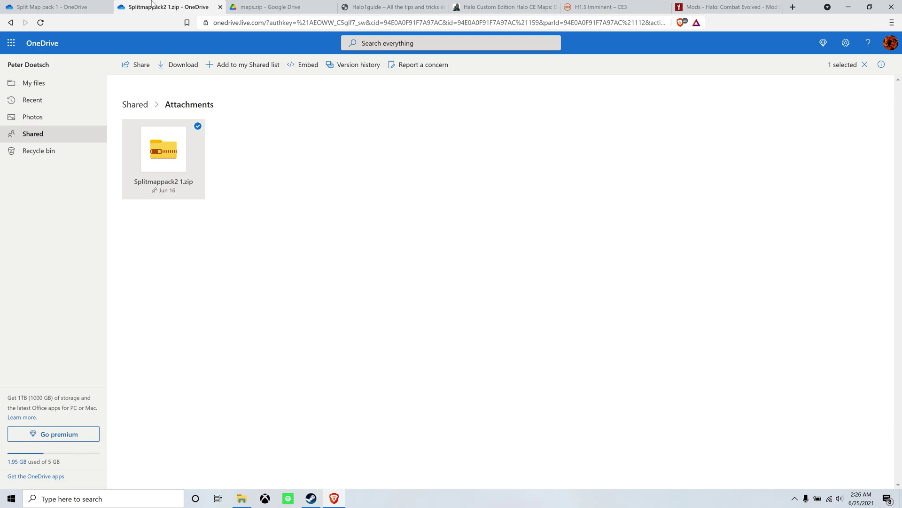
# Step: Download maps.zip from Google Drive despite the missing virus scan, saving it in Downloads as "patch maps"
pyautogui.click(256, 6)
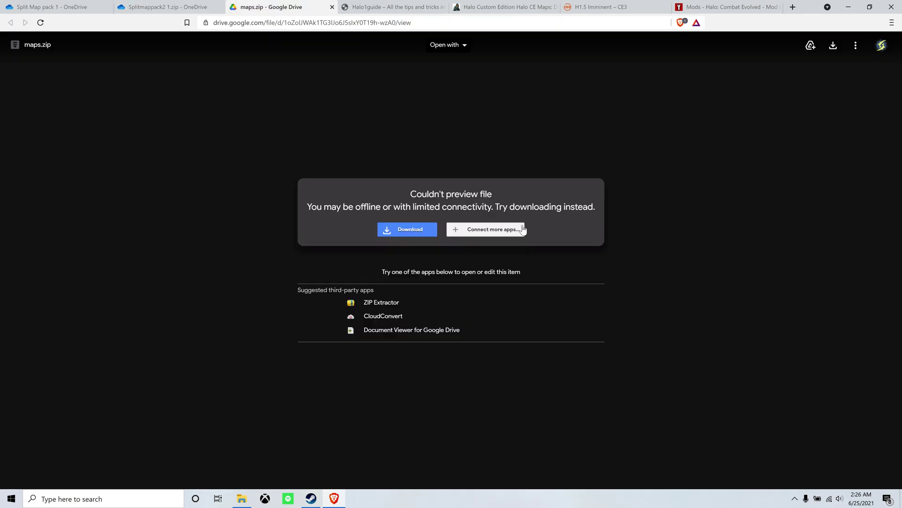
pyautogui.click(418, 230)
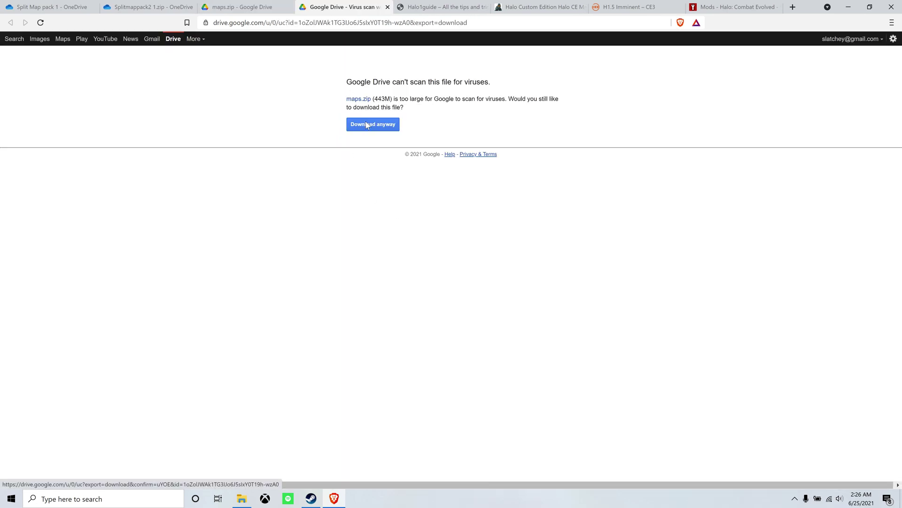
pyautogui.click(366, 122)
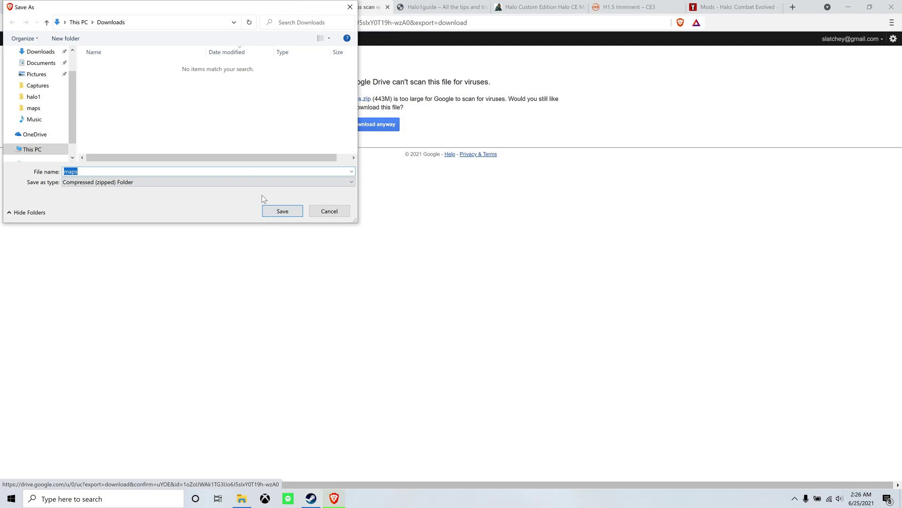
pyautogui.write('patc')
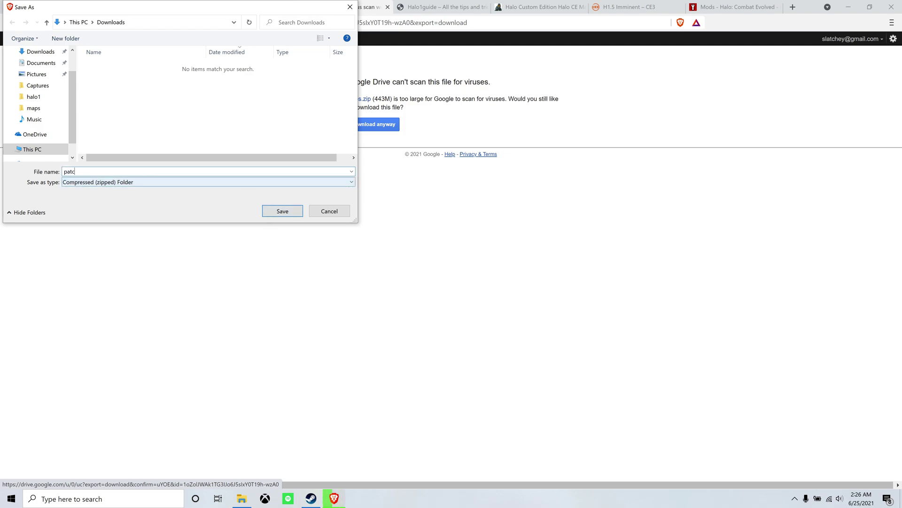
pyautogui.write('h maps')
pyautogui.press('Return')
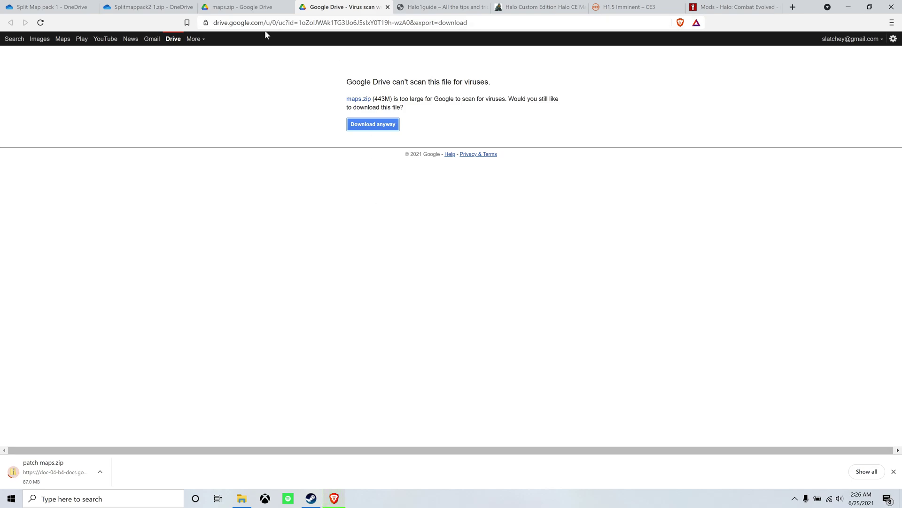
pyautogui.click(162, 6)
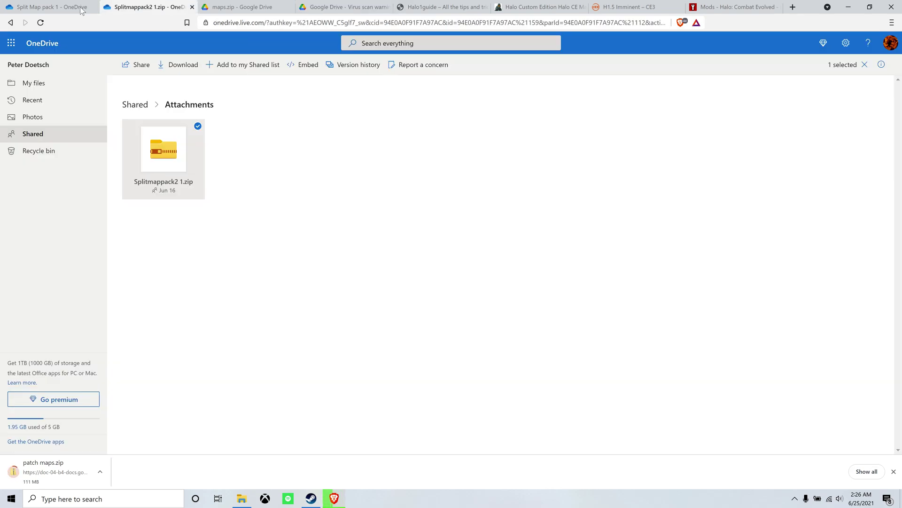
pyautogui.click(80, 7)
pyautogui.click(343, 6)
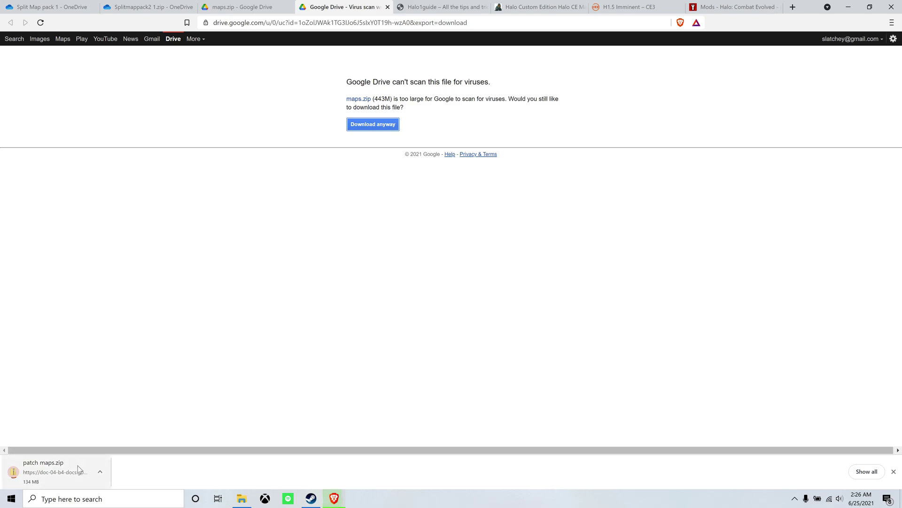
# Step: Open a new File Explorer window and browse to the Steam folder in Program Files (x86) on the C: drive
pyautogui.rightClick(244, 501)
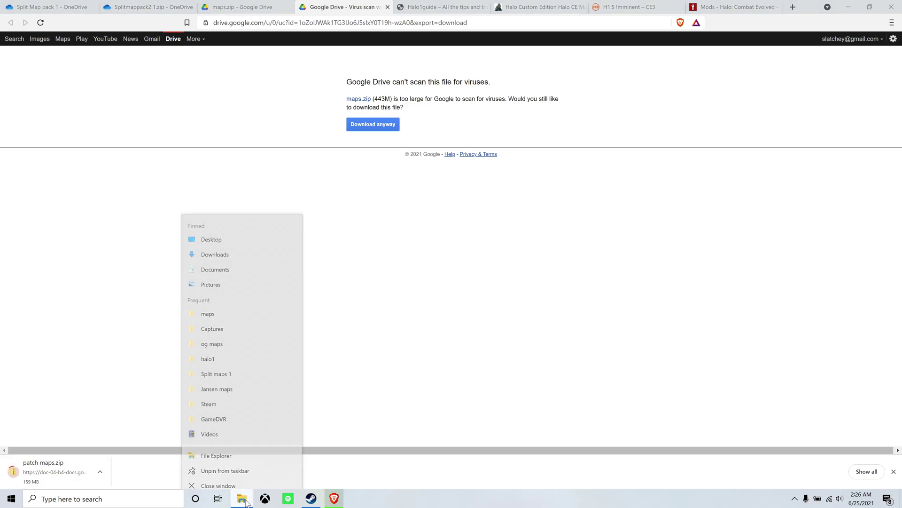
pyautogui.click(241, 451)
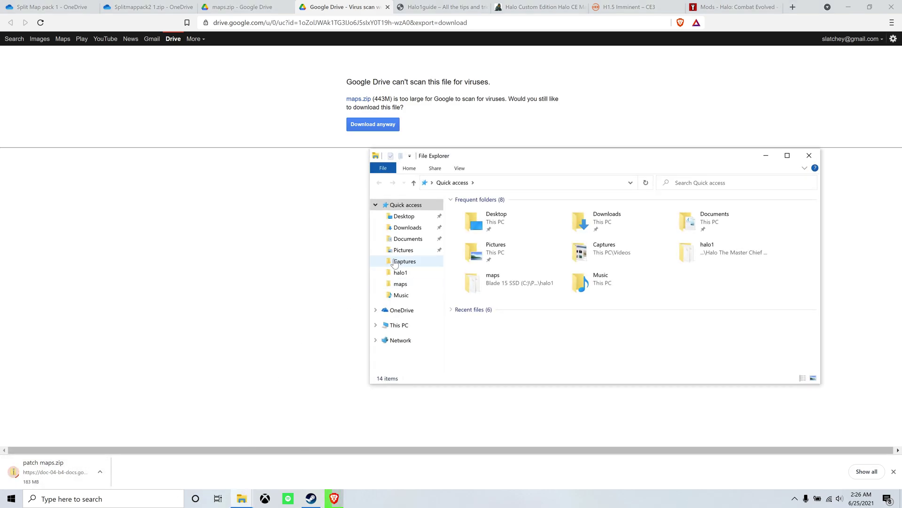
pyautogui.click(412, 326)
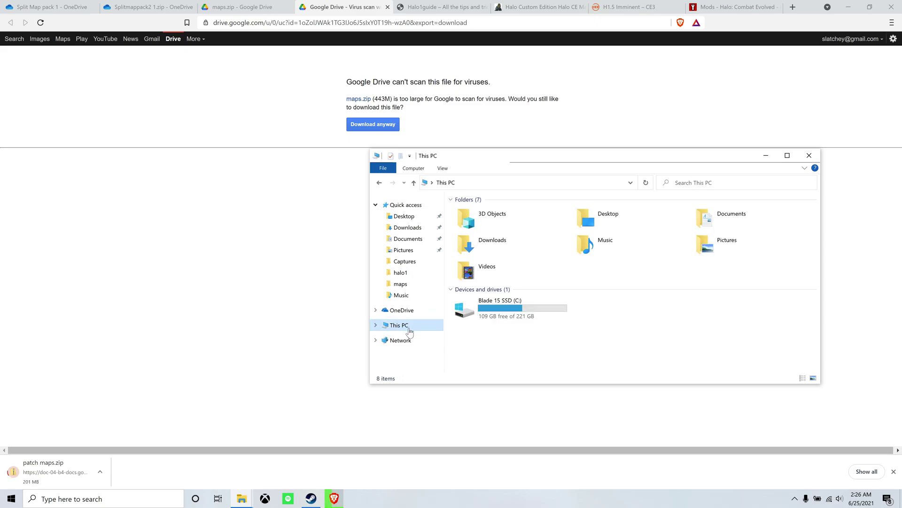
pyautogui.doubleClick(490, 312)
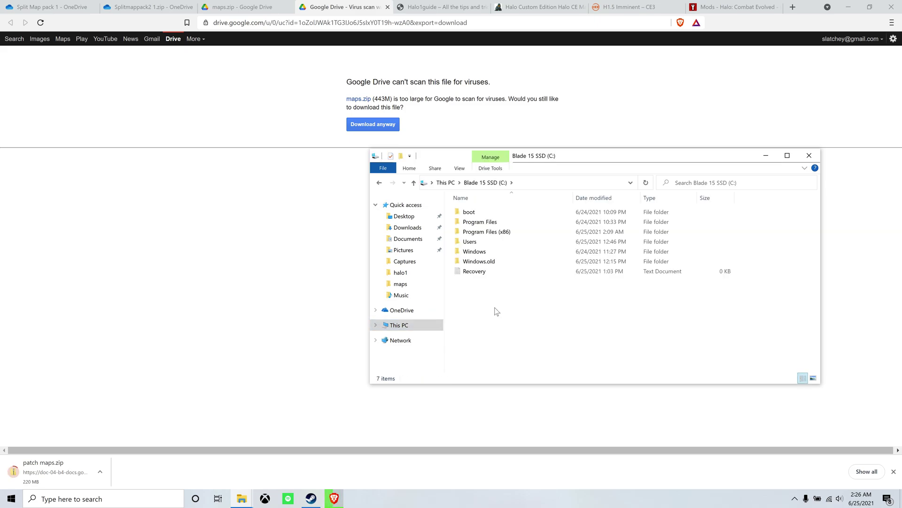
pyautogui.click(486, 234)
pyautogui.doubleClick(485, 234)
pyautogui.scroll(-3, 486, 289)
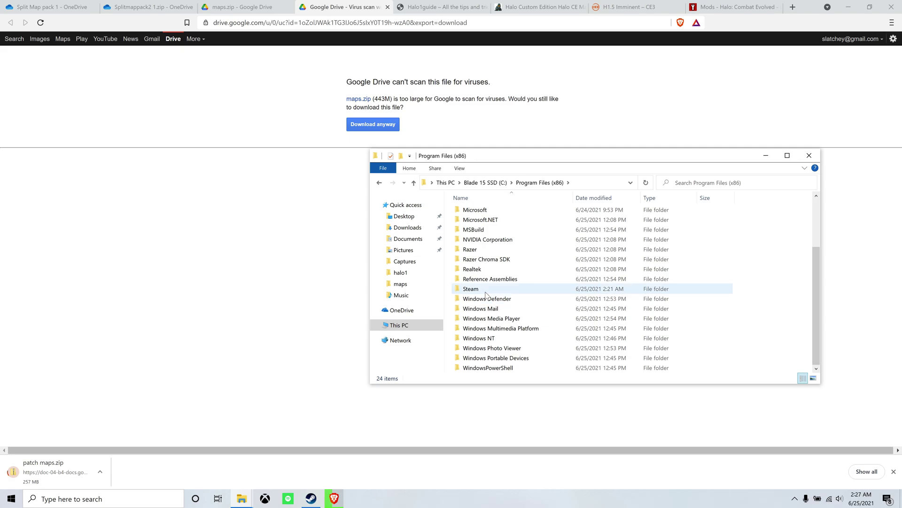
pyautogui.doubleClick(485, 289)
# Step: Open the halo1 maps folder under steamapps\common\Halo The Master Chief Collection
pyautogui.scroll(-3, 486, 295)
pyautogui.doubleClick(492, 291)
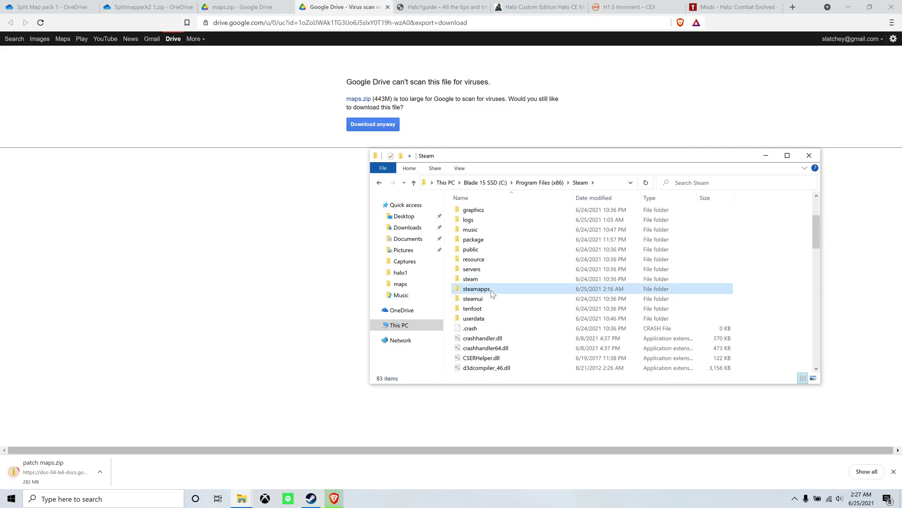
pyautogui.doubleClick(495, 212)
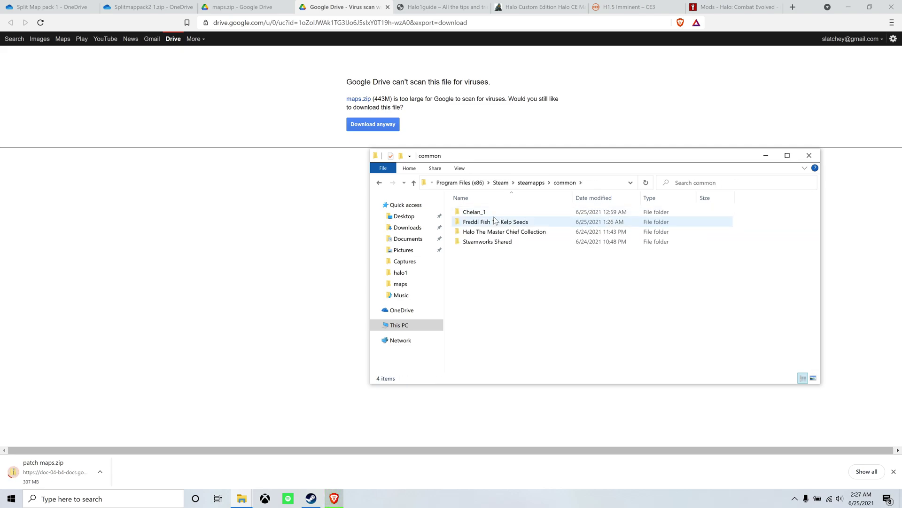
pyautogui.doubleClick(491, 232)
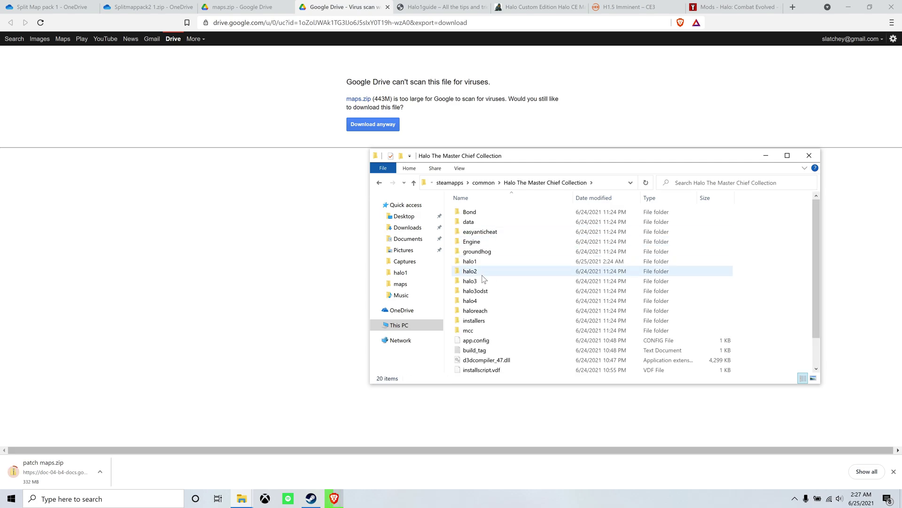
pyautogui.doubleClick(488, 264)
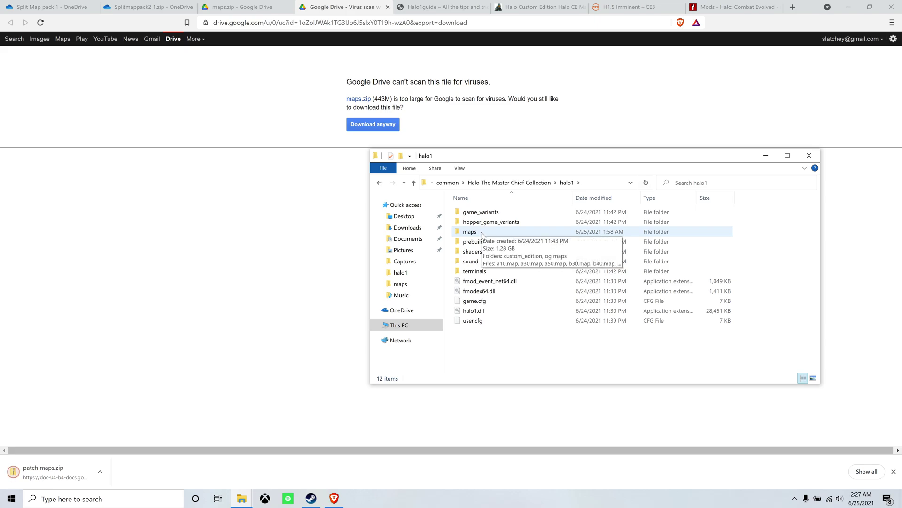
pyautogui.doubleClick(470, 232)
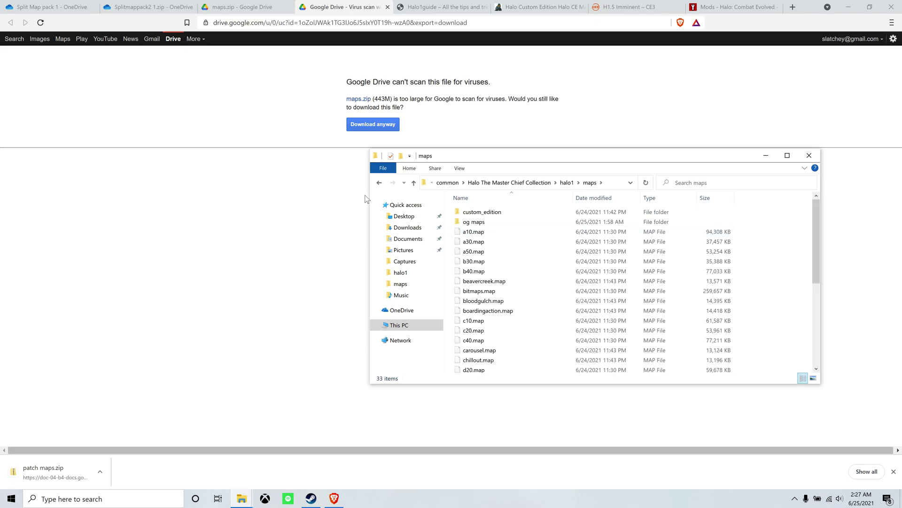
# Step: Return to the halo1 folder and rename its maps folder as "og maps"
pyautogui.click(380, 183)
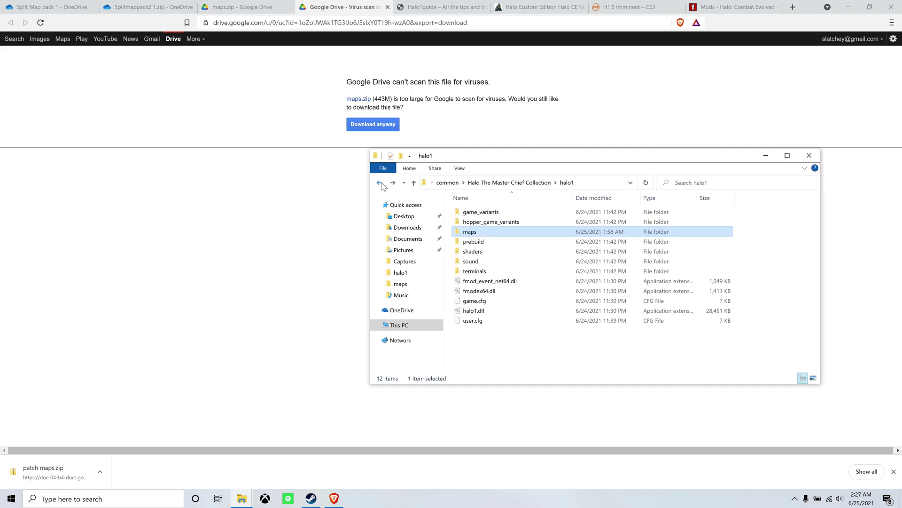
pyautogui.click(468, 232)
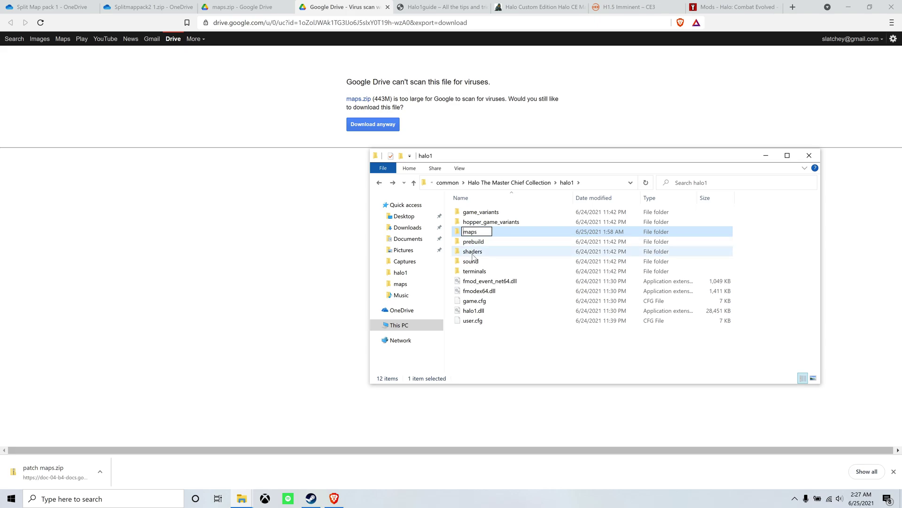
pyautogui.write('og')
pyautogui.press('Return')
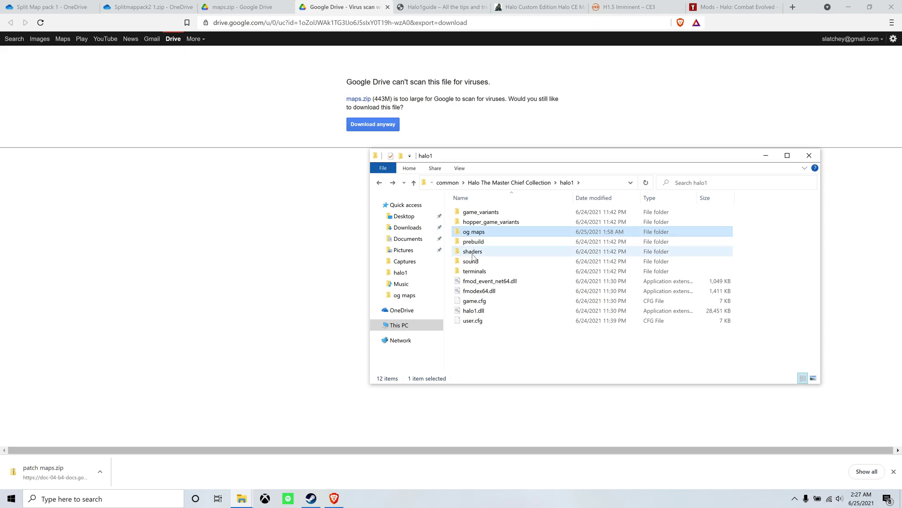
# Step: Inspect the contents of the renamed og maps folder and its inner og maps subfolder, and return to halo1
pyautogui.doubleClick(502, 232)
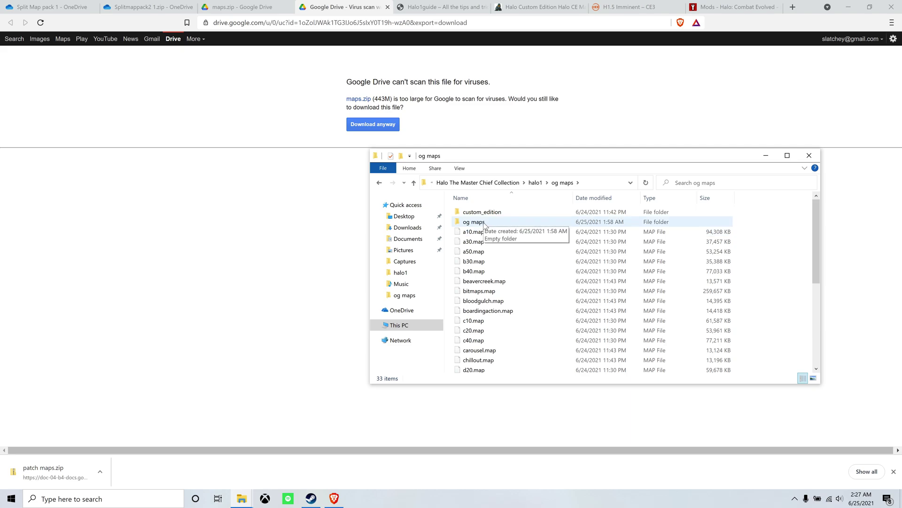
pyautogui.doubleClick(484, 225)
pyautogui.click(379, 185)
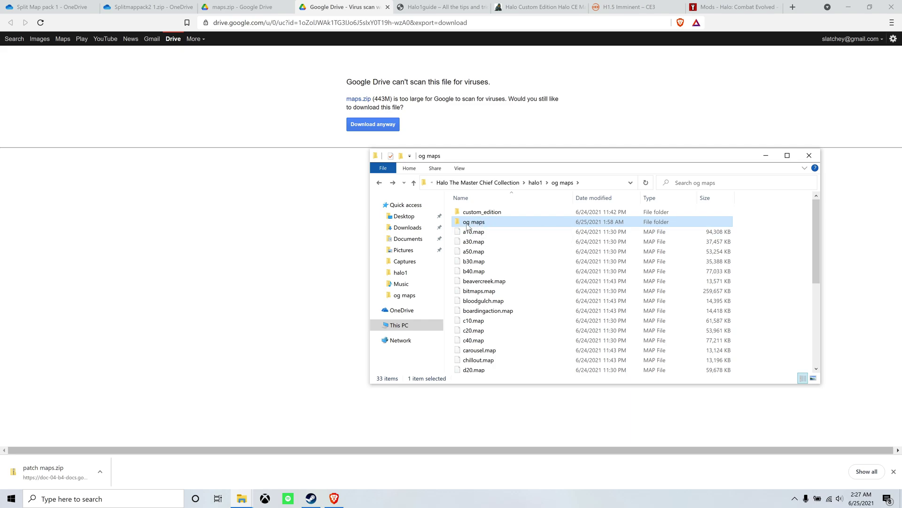
pyautogui.click(380, 183)
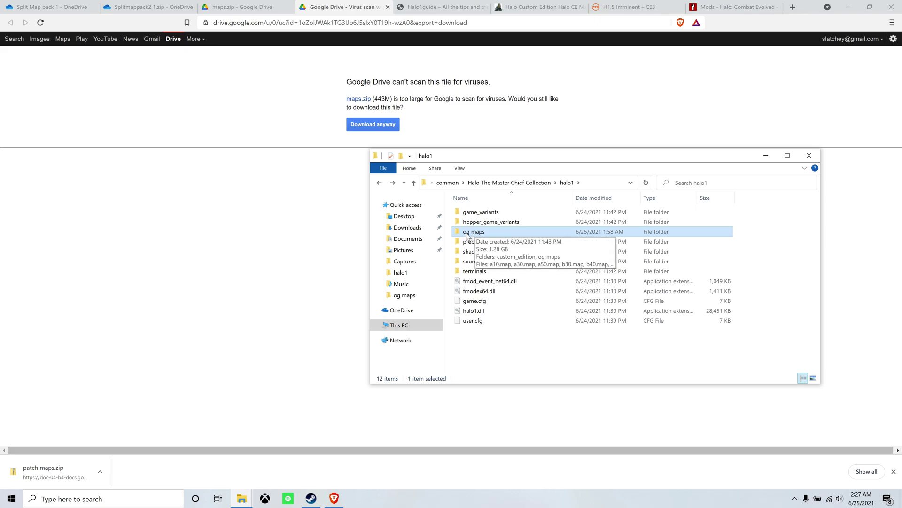
pyautogui.doubleClick(467, 233)
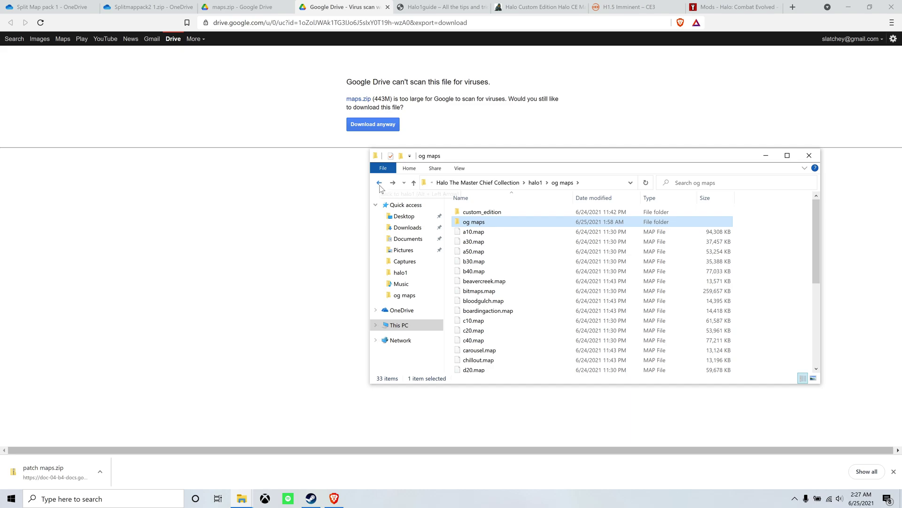
pyautogui.click(379, 184)
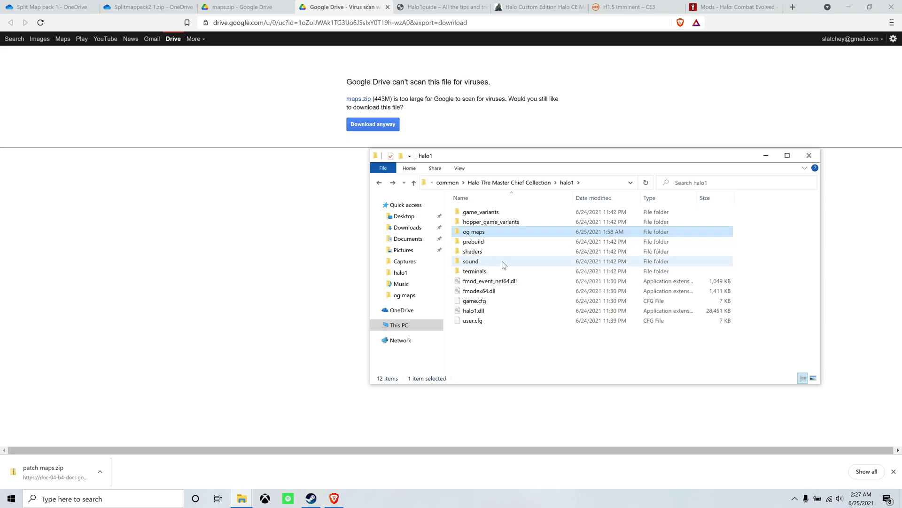
# Step: Locate the downloaded patch maps archive in Downloads and extract all its files to the default patch maps folder
pyautogui.click(100, 473)
pyautogui.click(141, 413)
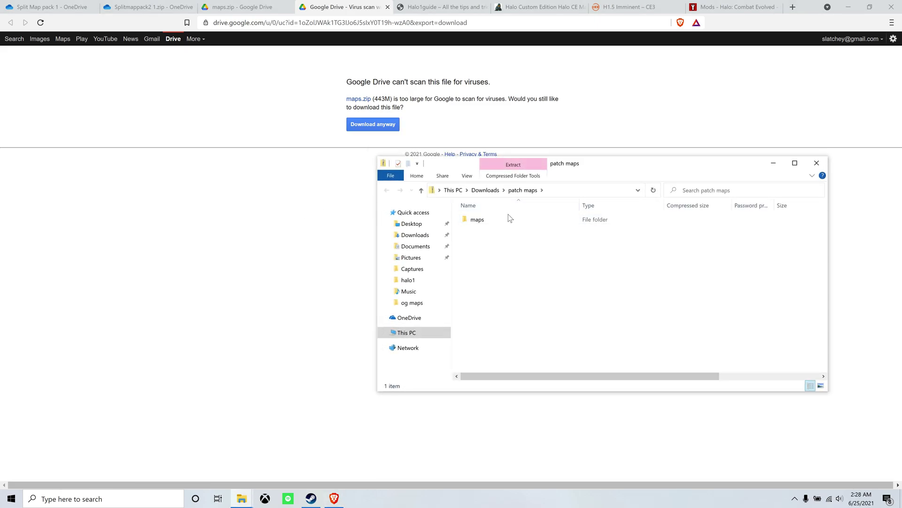
pyautogui.click(486, 190)
pyautogui.rightClick(496, 230)
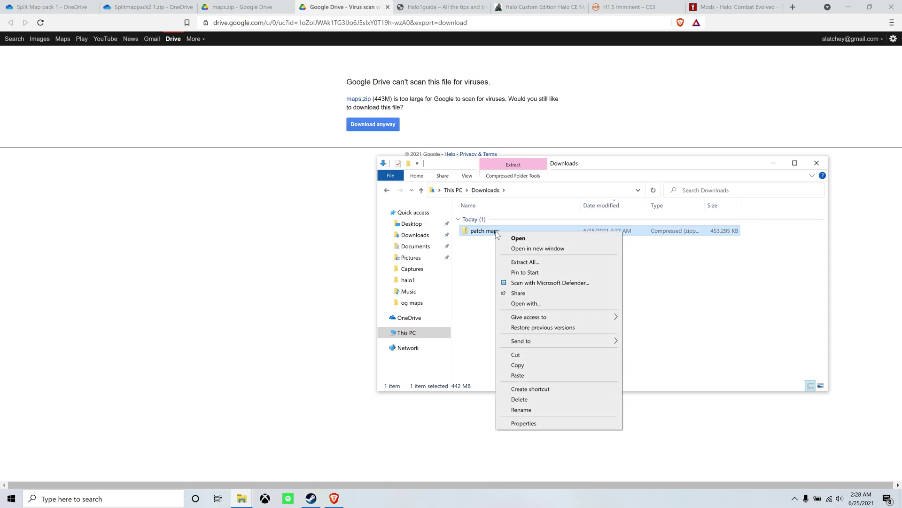
pyautogui.click(527, 262)
pyautogui.click(521, 343)
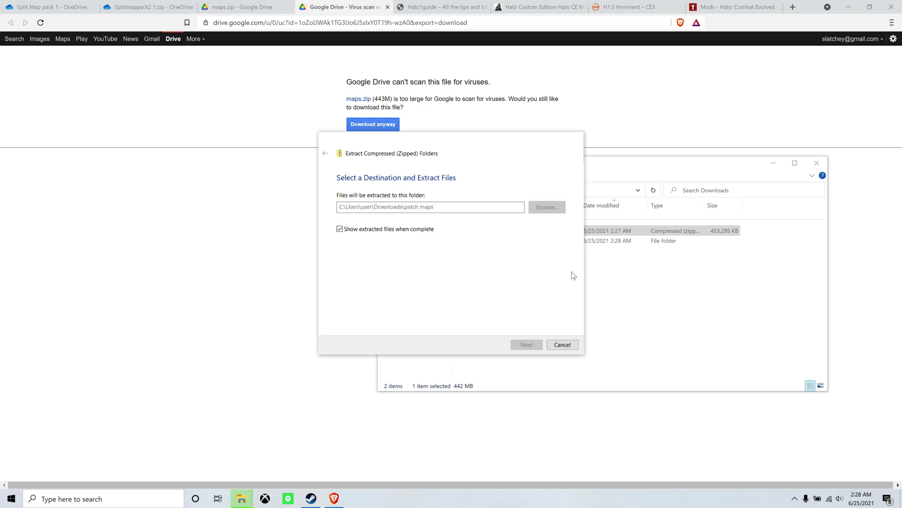
# Step: Move the extracted maps folder from Downloads\patch maps into the halo1 game folder
pyautogui.rightClick(500, 230)
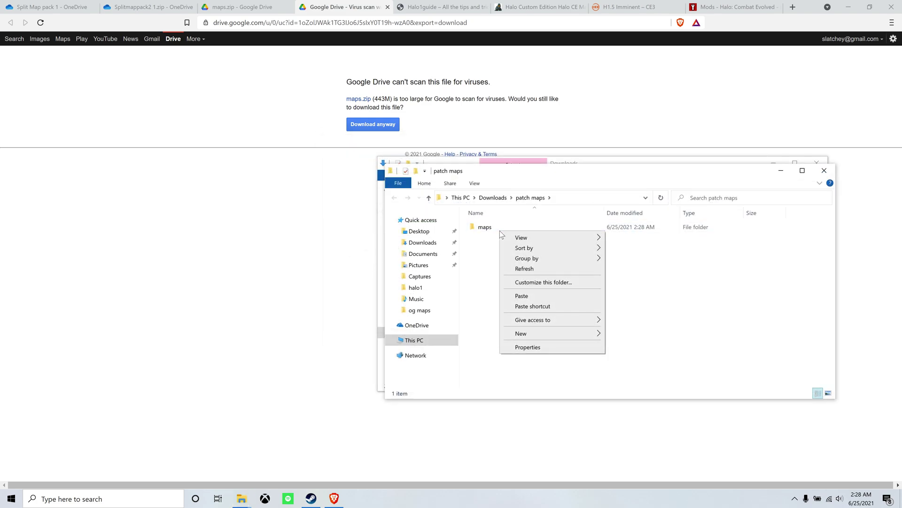
pyautogui.click(492, 226)
pyautogui.rightClick(492, 226)
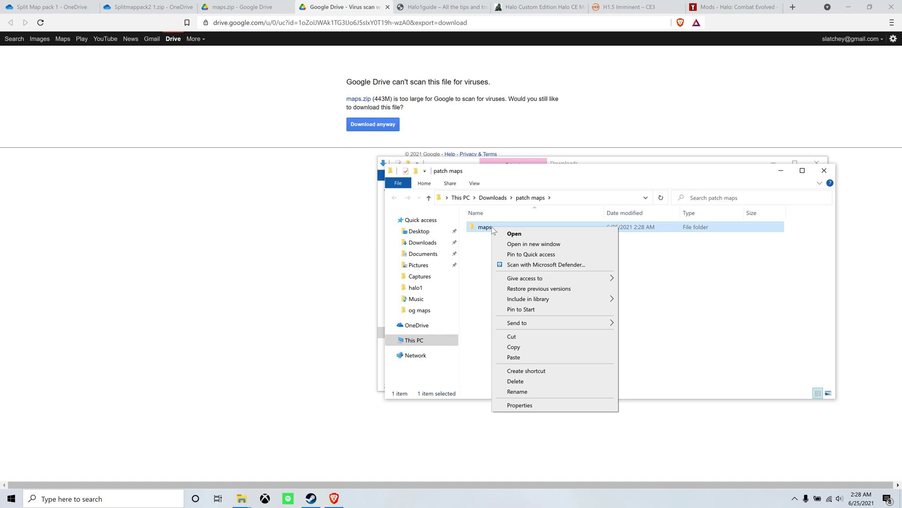
pyautogui.click(522, 338)
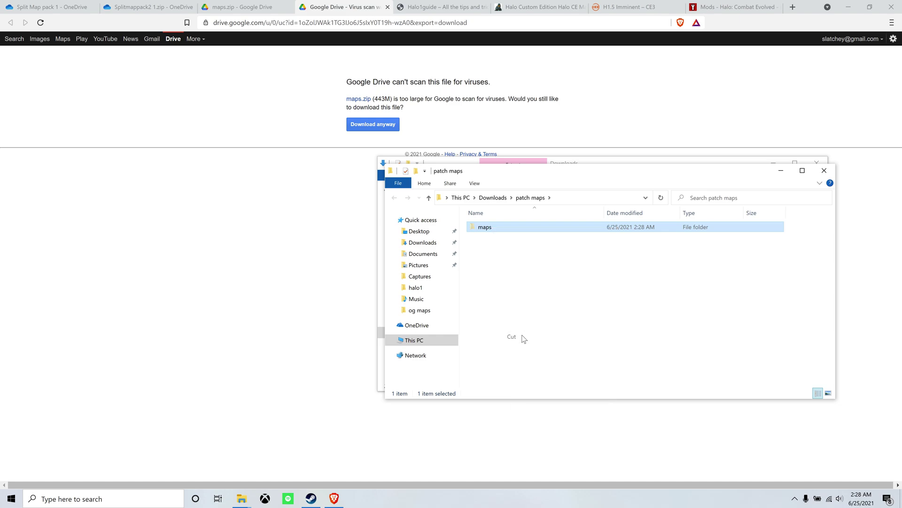
pyautogui.click(251, 497)
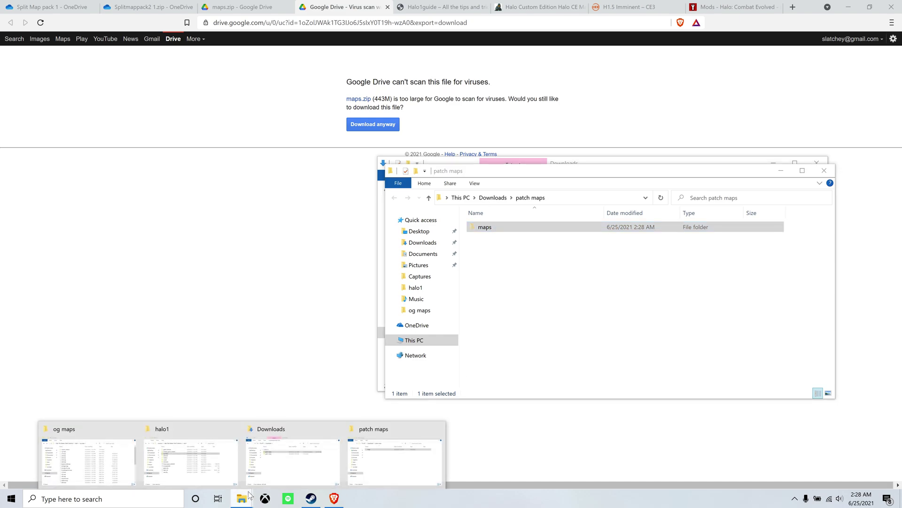
pyautogui.click(152, 460)
pyautogui.rightClick(507, 339)
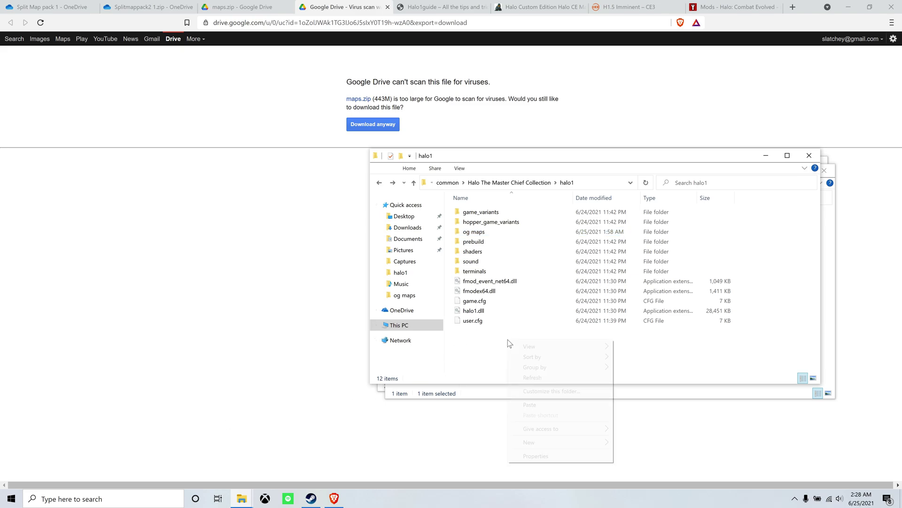
pyautogui.click(531, 404)
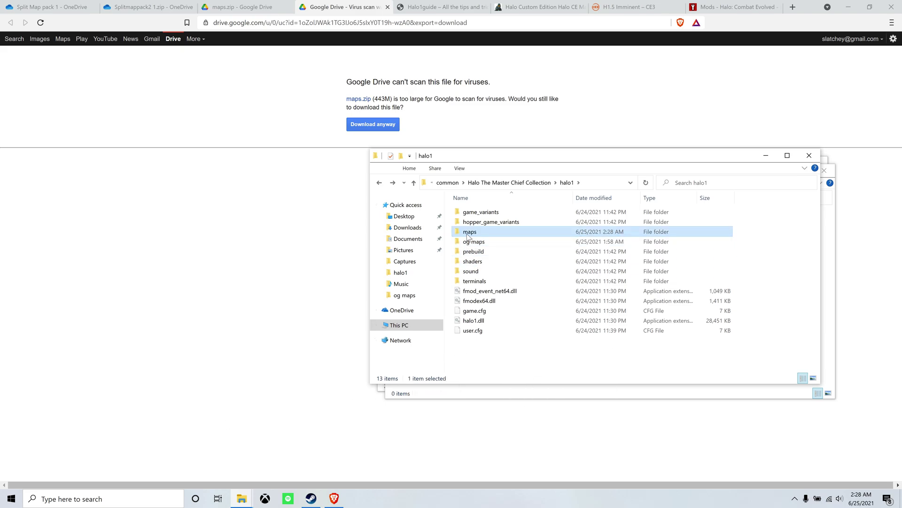
# Step: Look through the map files in halo1's new maps folder and return to halo1
pyautogui.moveTo(483, 237)
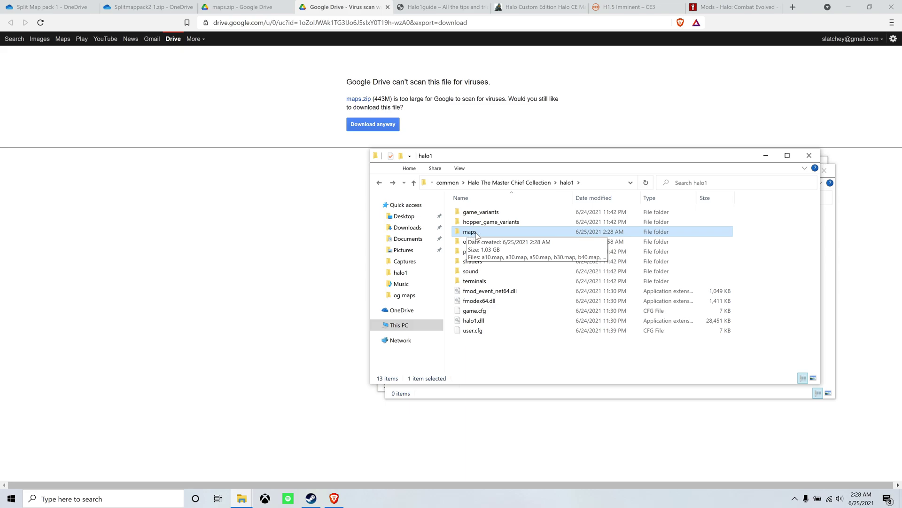
pyautogui.doubleClick(484, 230)
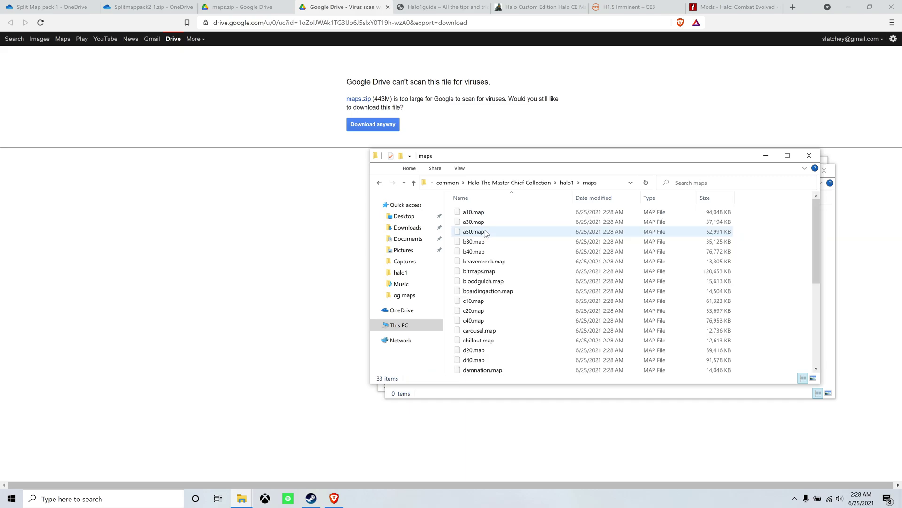
pyautogui.scroll(-5, 491, 263)
pyautogui.scroll(6, 504, 300)
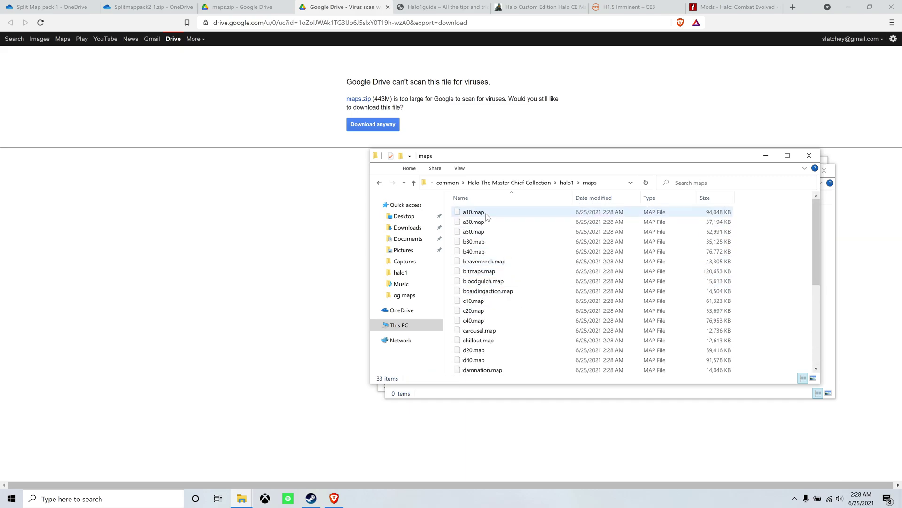
pyautogui.click(478, 244)
pyautogui.click(478, 251)
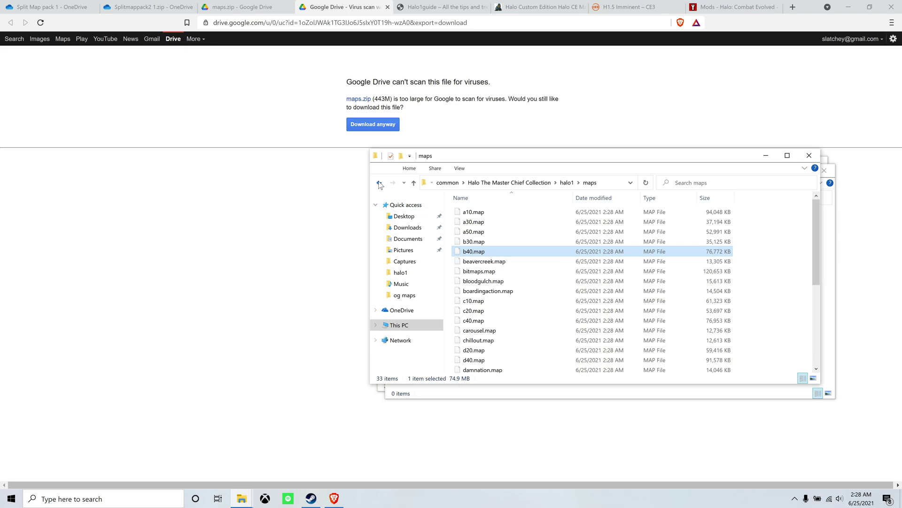
pyautogui.click(380, 183)
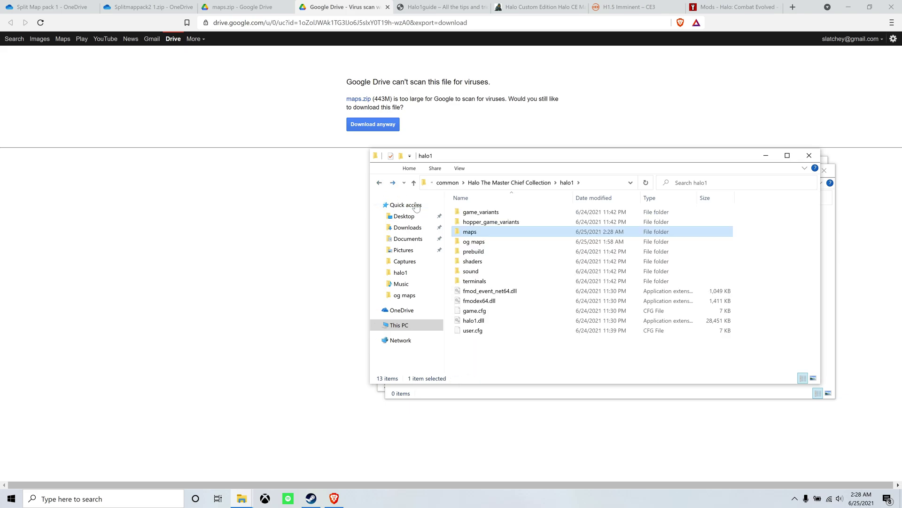
# Step: Open the og maps folder and copy its custom_edition folder
pyautogui.click(493, 244)
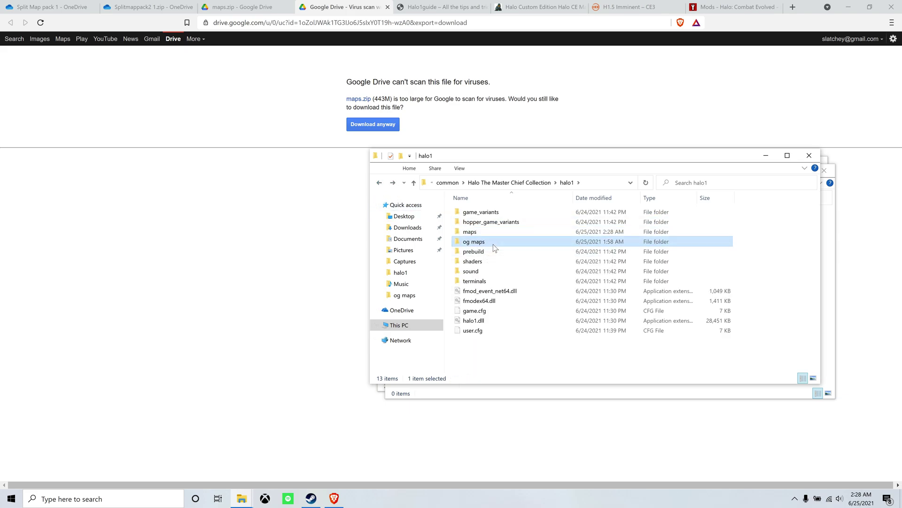
pyautogui.doubleClick(492, 244)
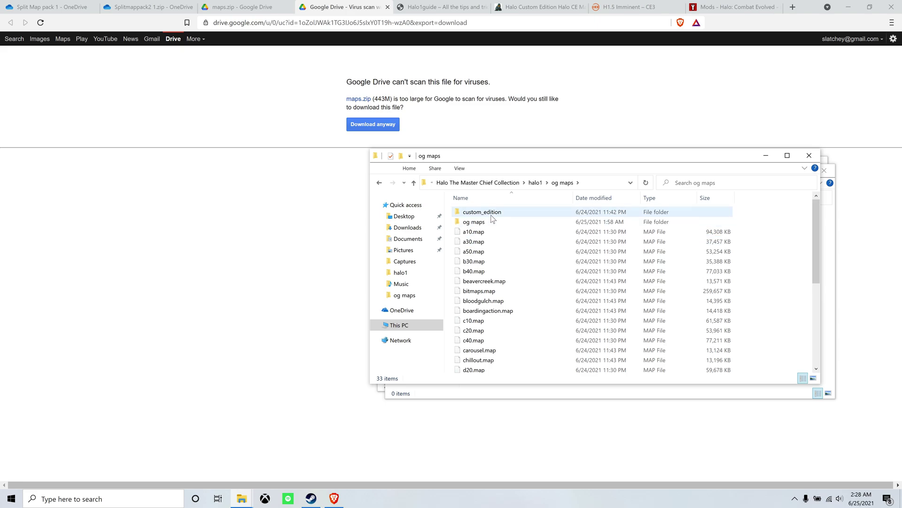
pyautogui.click(493, 215)
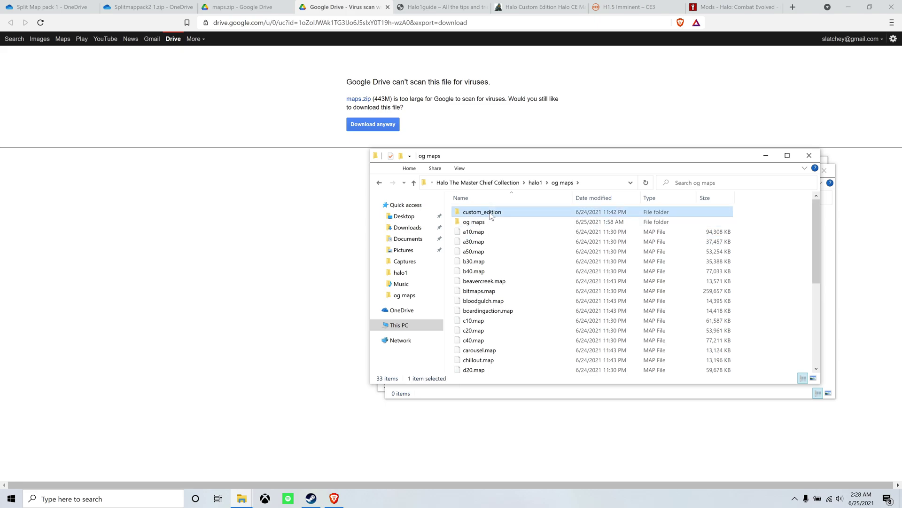
pyautogui.rightClick(491, 215)
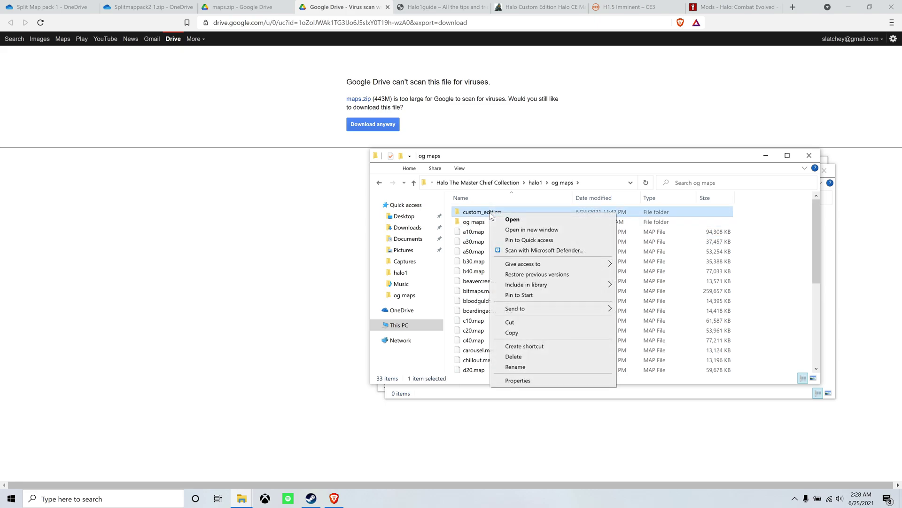
pyautogui.click(531, 330)
# Step: Check the bitmaps.map, loc.map and sounds.map files inside custom_edition and return to the halo1 folder
pyautogui.doubleClick(486, 212)
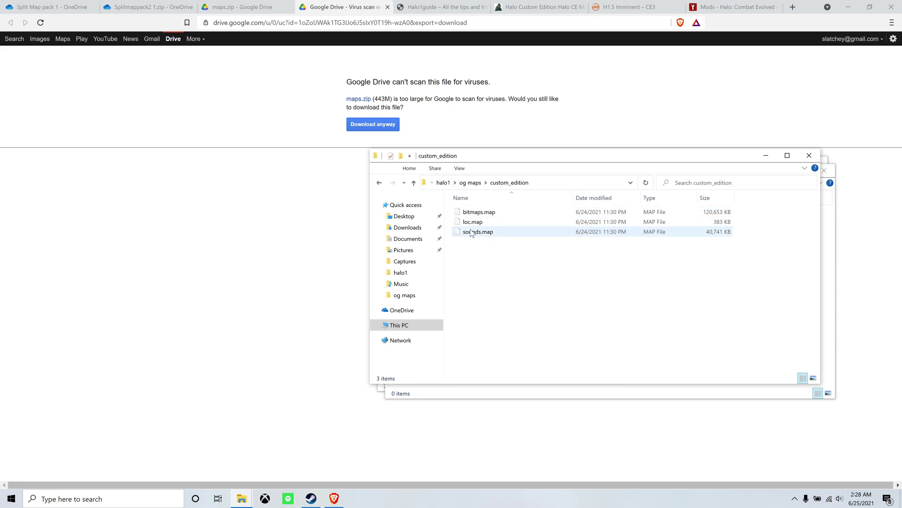
pyautogui.click(475, 212)
pyautogui.click(473, 222)
pyautogui.click(473, 232)
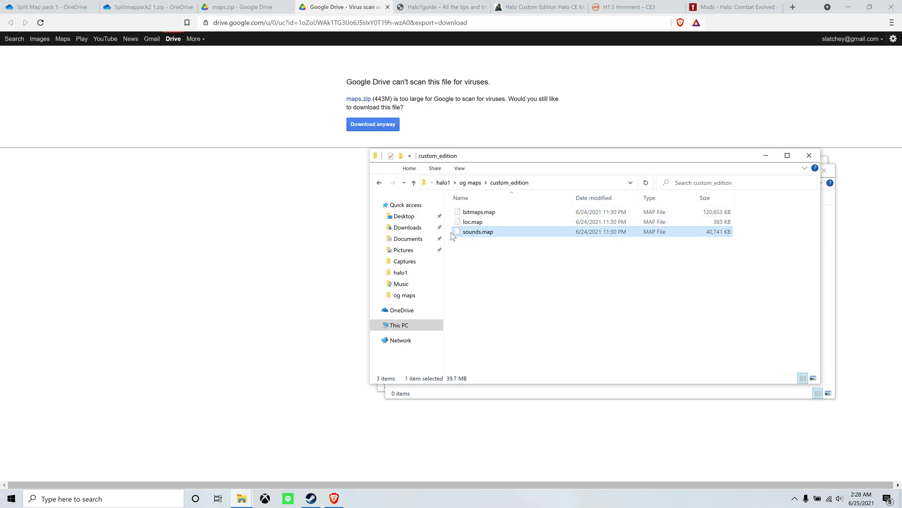
pyautogui.click(381, 183)
pyautogui.click(381, 183)
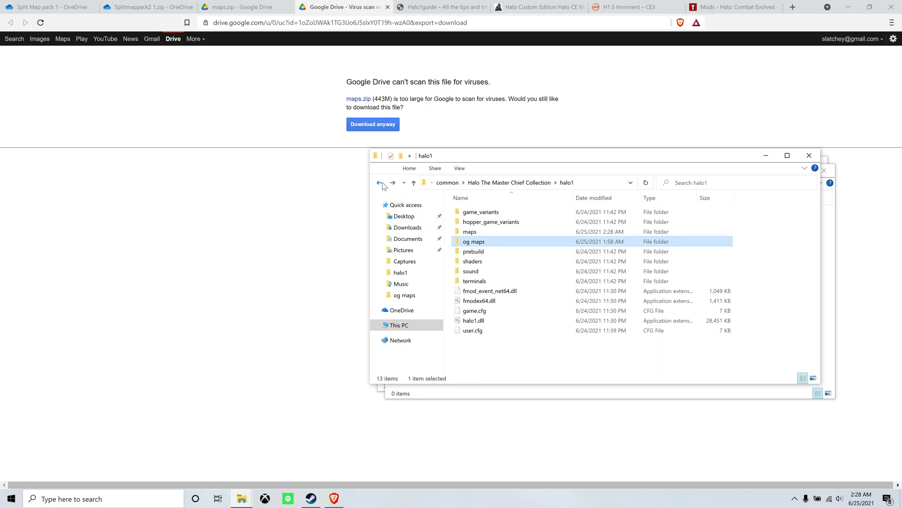
# Step: Paste the copied custom_edition folder into halo1's new maps folder
pyautogui.doubleClick(486, 232)
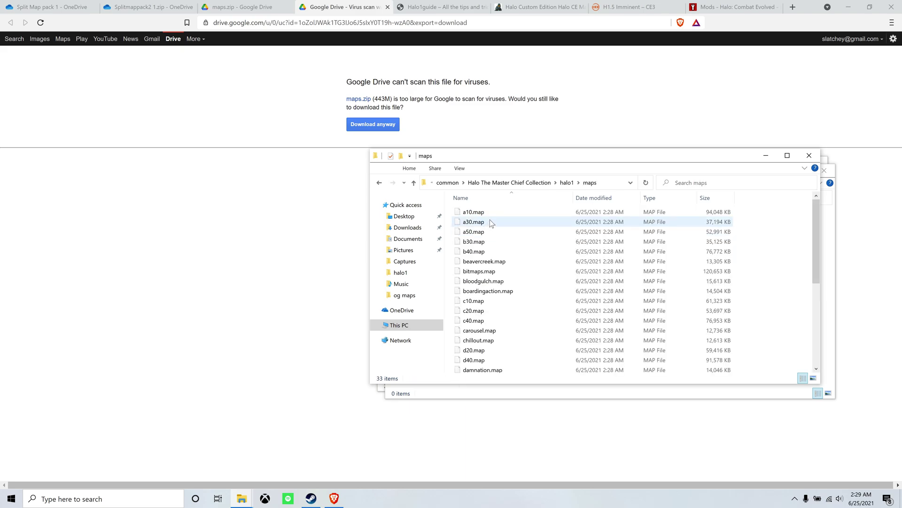
pyautogui.scroll(-5, 498, 254)
pyautogui.scroll(5, 499, 256)
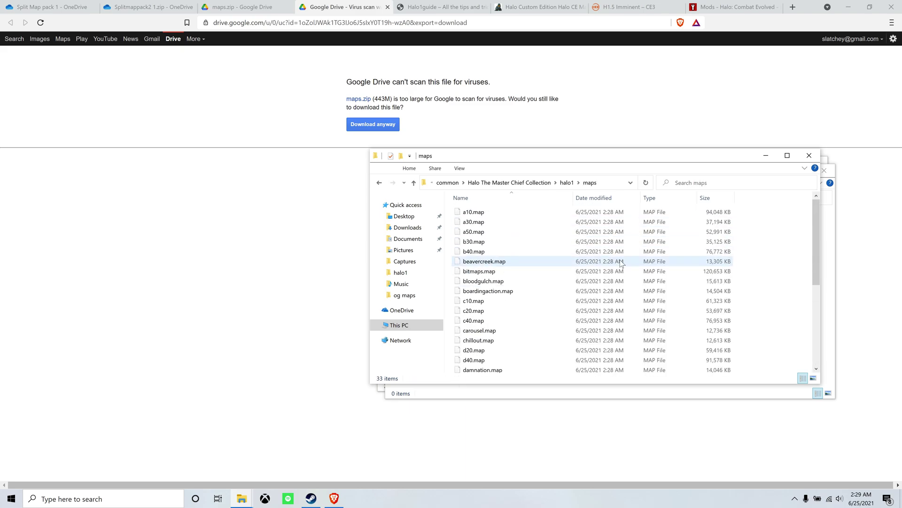
pyautogui.rightClick(758, 222)
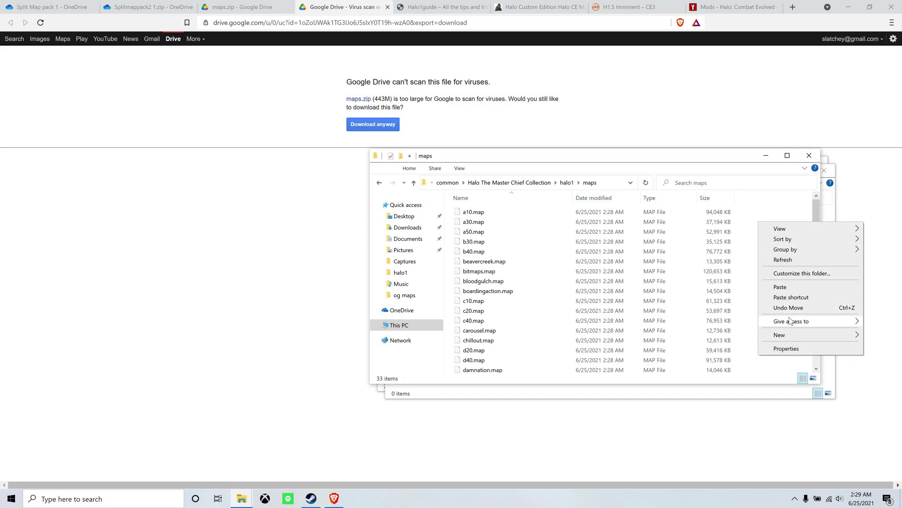
pyautogui.click(793, 287)
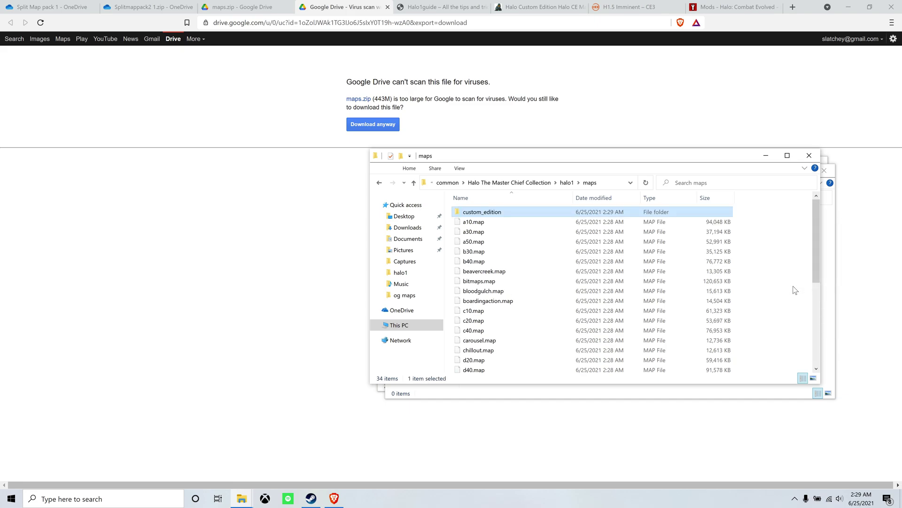
# Step: Create a new folder named "patch maps" inside halo1's maps folder
pyautogui.rightClick(773, 233)
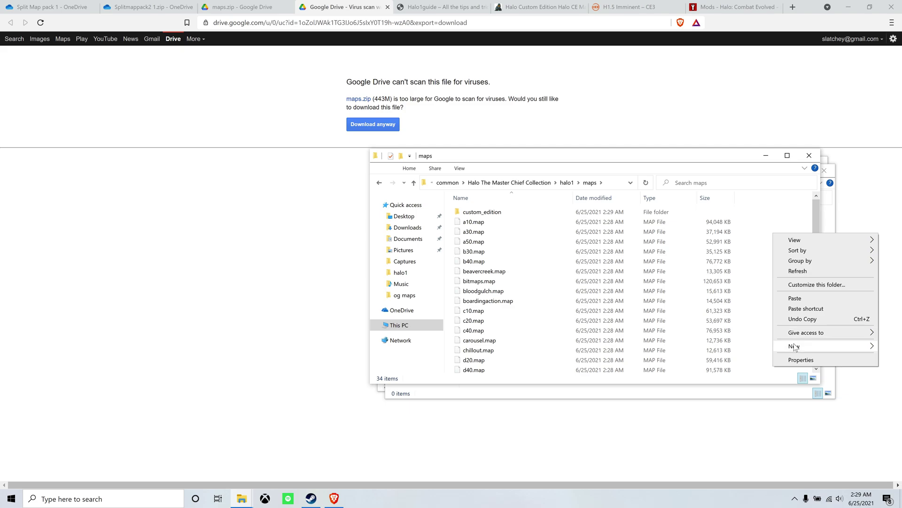
pyautogui.click(767, 347)
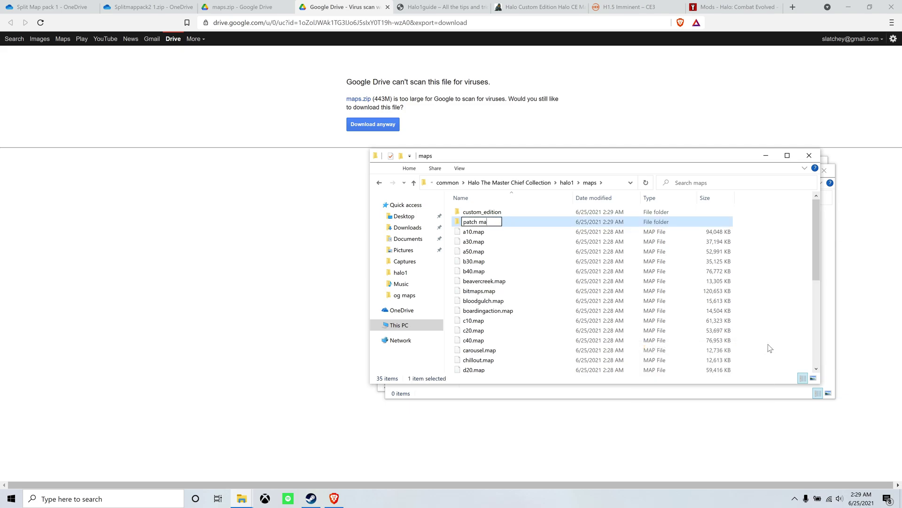
pyautogui.press('Return')
# Step: Compare the contents of halo1's maps and og maps folders, ending in the maps folder
pyautogui.click(382, 182)
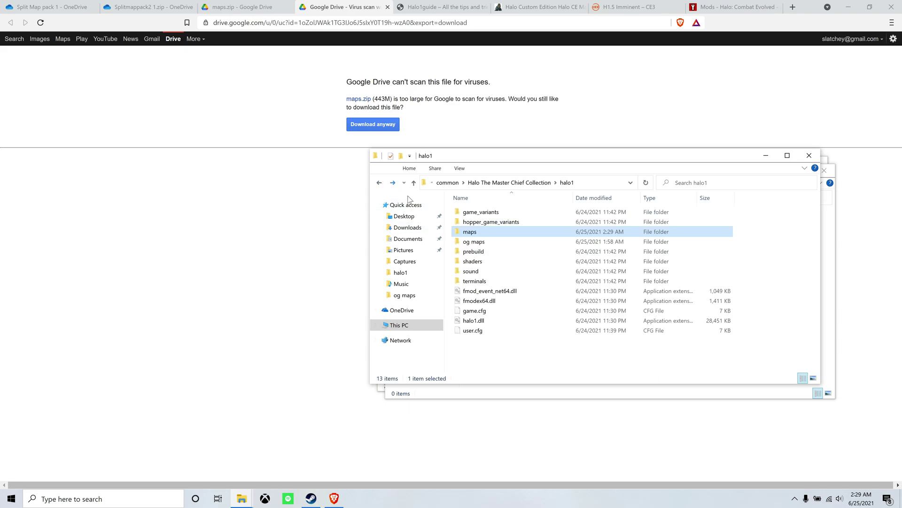
pyautogui.doubleClick(468, 231)
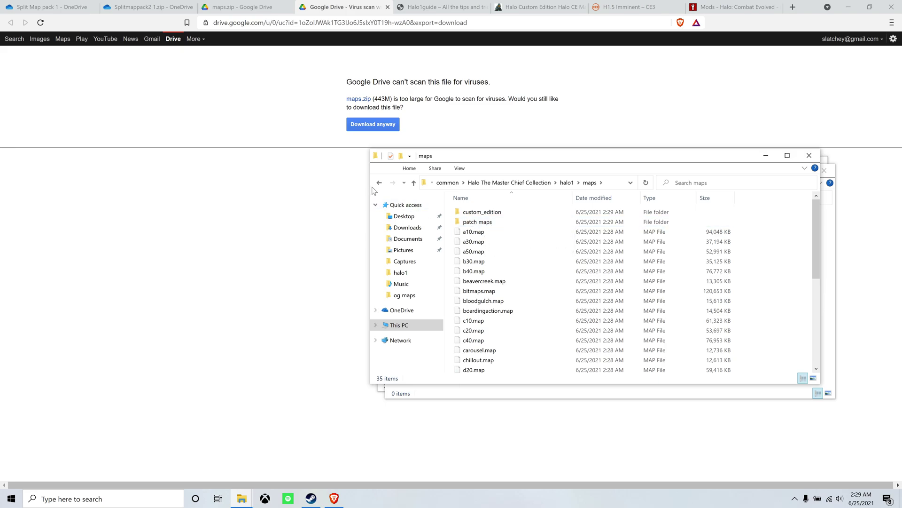
pyautogui.click(376, 184)
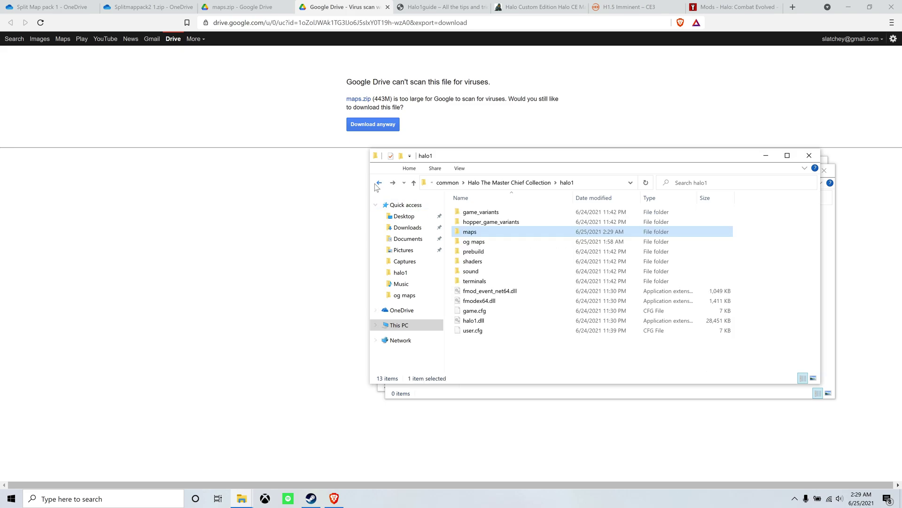
pyautogui.click(468, 242)
pyautogui.doubleClick(472, 243)
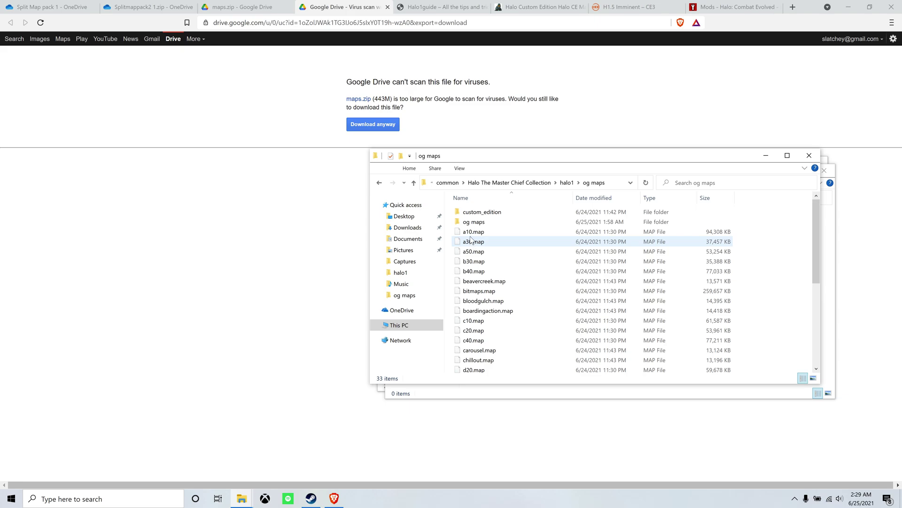
pyautogui.click(379, 184)
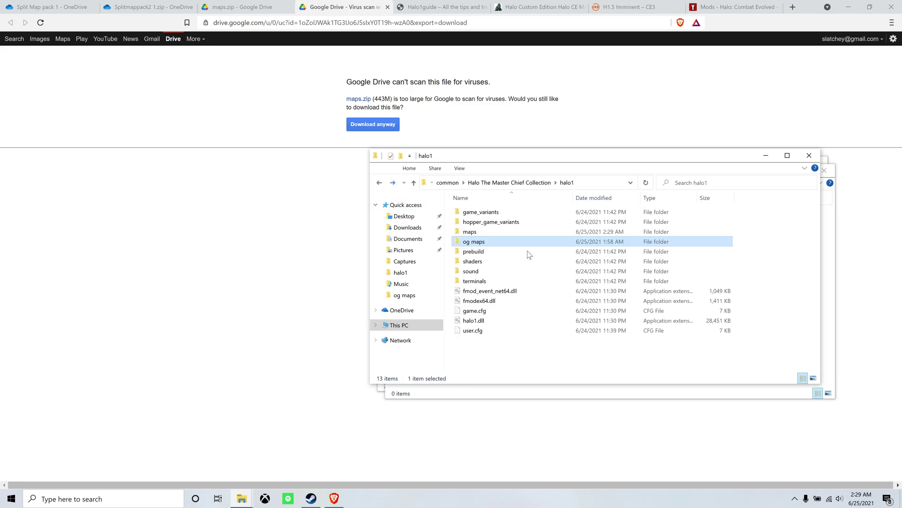
pyautogui.doubleClick(486, 231)
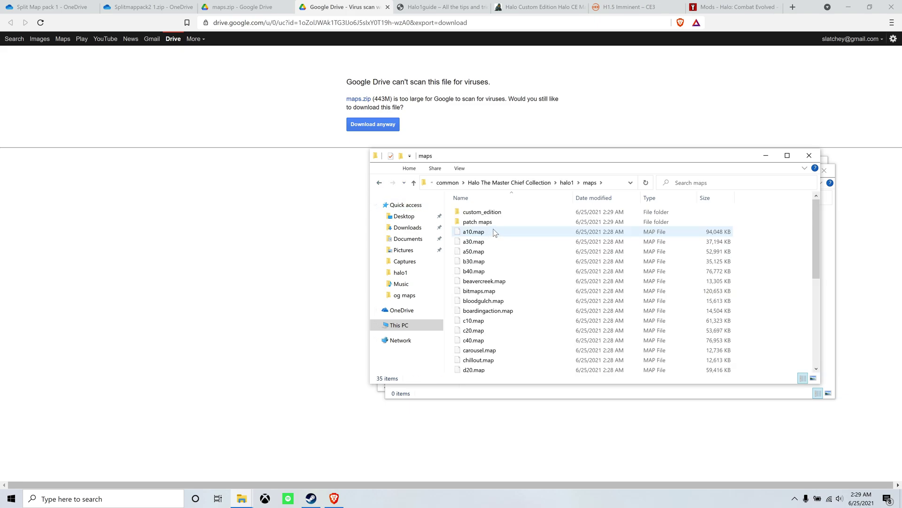
# Step: Switch to Steam and launch Halo: The Master Chief Collection with the MCC Anti-Cheat Disabled option
pyautogui.click(311, 498)
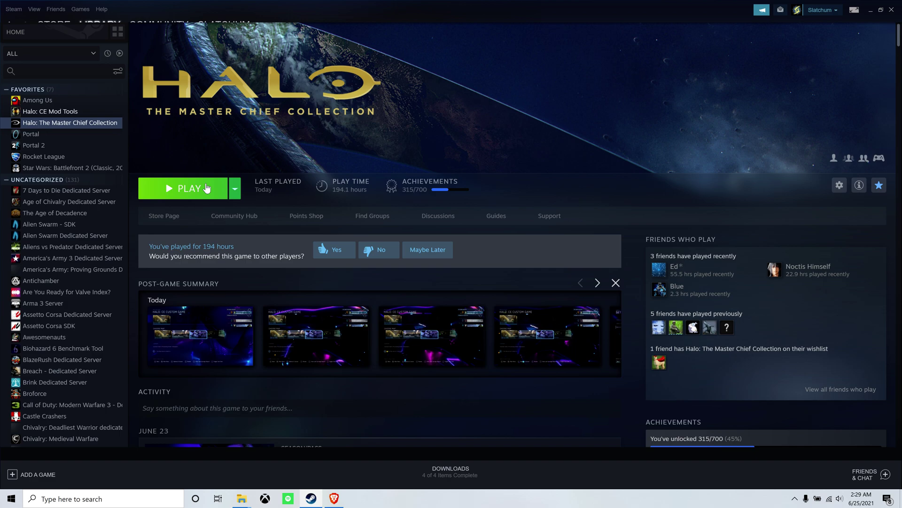
pyautogui.click(207, 189)
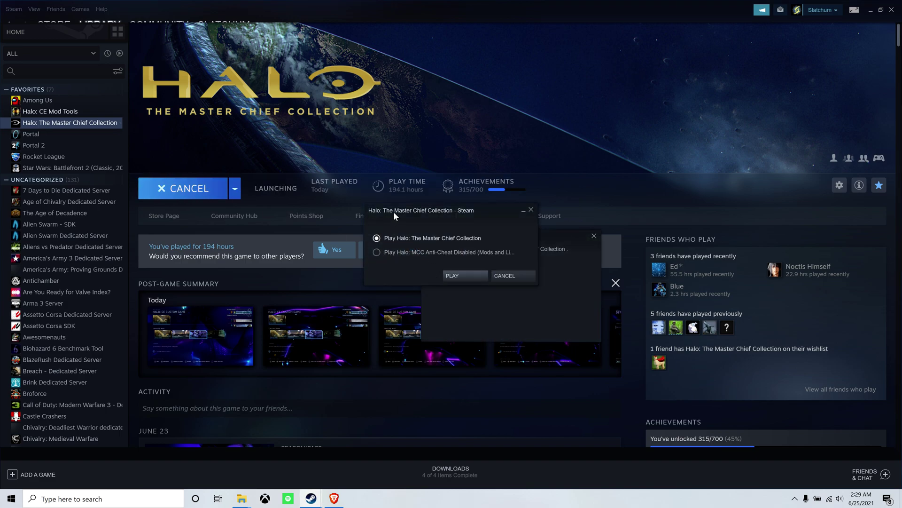
pyautogui.moveTo(393, 212); pyautogui.dragTo(431, 215)
pyautogui.click(441, 256)
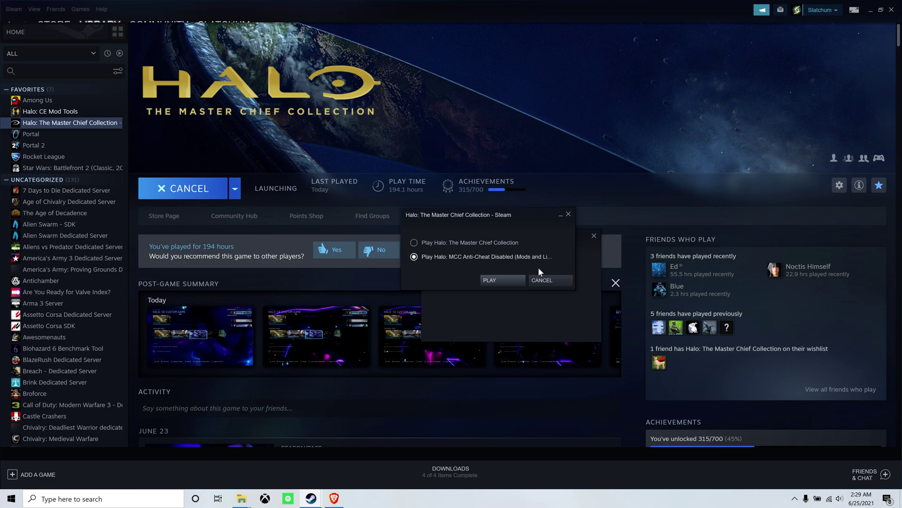
pyautogui.click(505, 279)
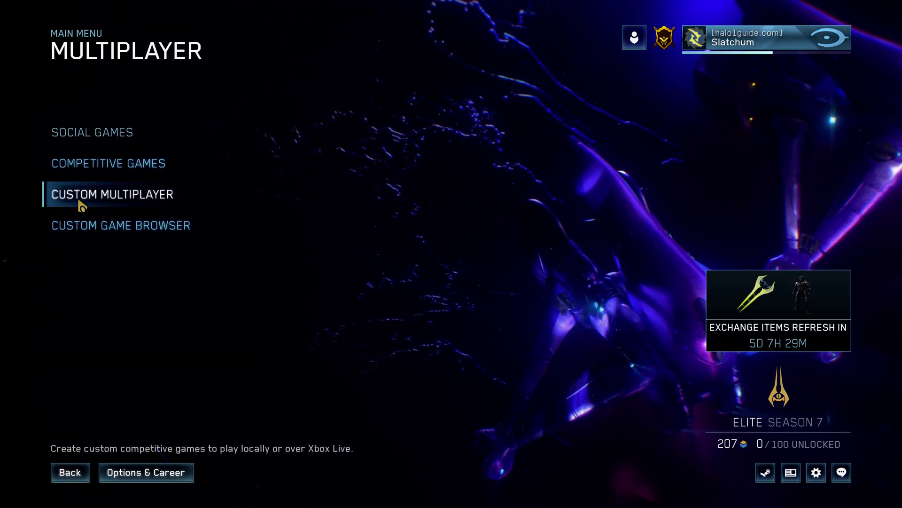
# Step: Open a Halo: CE custom game lobby from Custom Multiplayer
pyautogui.click(79, 200)
pyautogui.click(86, 175)
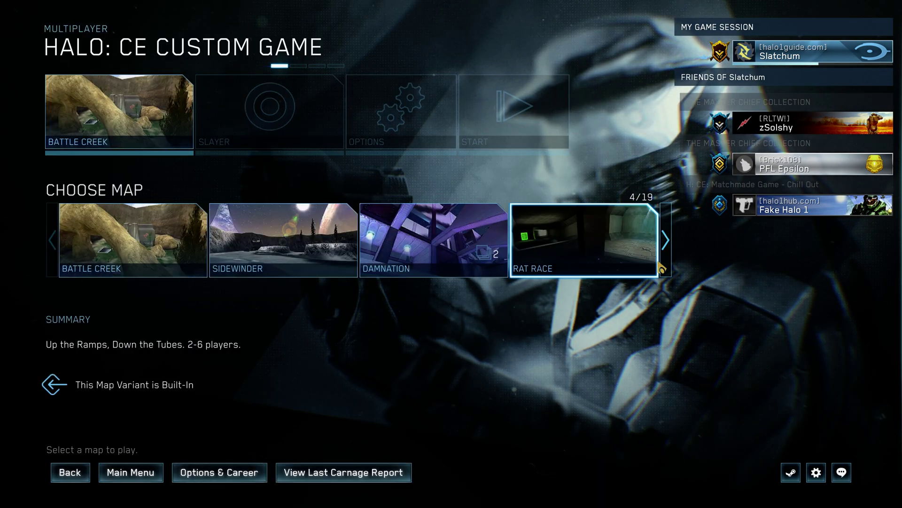
# Step: Choose Hang 'Em High as the map for the custom game
pyautogui.click(663, 267)
pyautogui.click(663, 267)
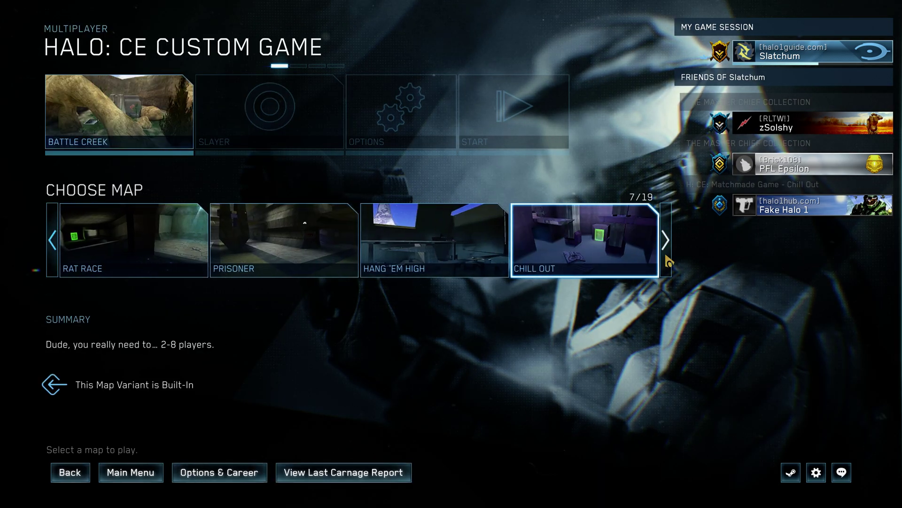
pyautogui.click(438, 264)
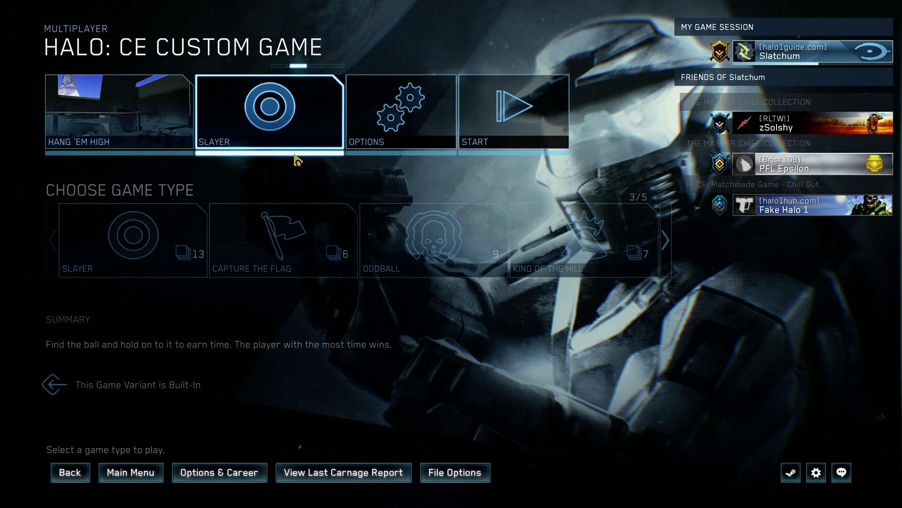
# Step: Pick the No Spread by FS© variant from the Slayer game types
pyautogui.click(203, 235)
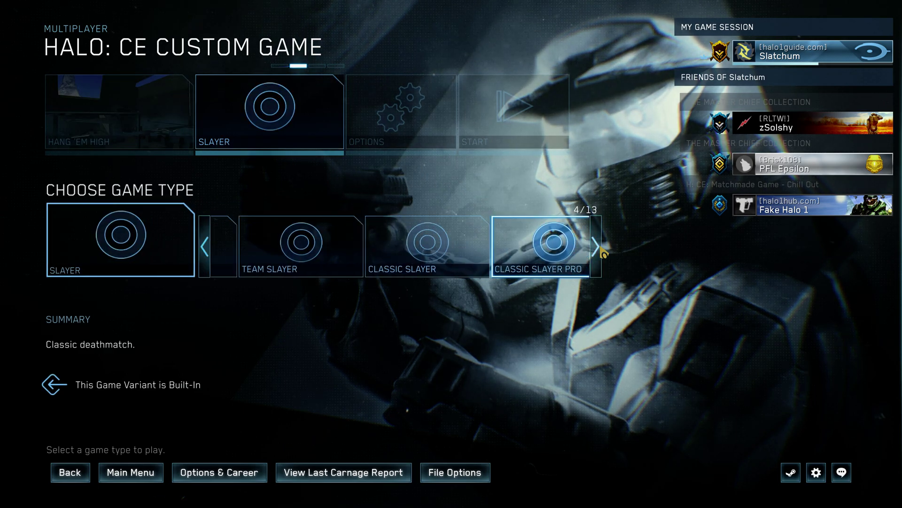
pyautogui.click(596, 246)
pyautogui.click(596, 247)
pyautogui.click(596, 246)
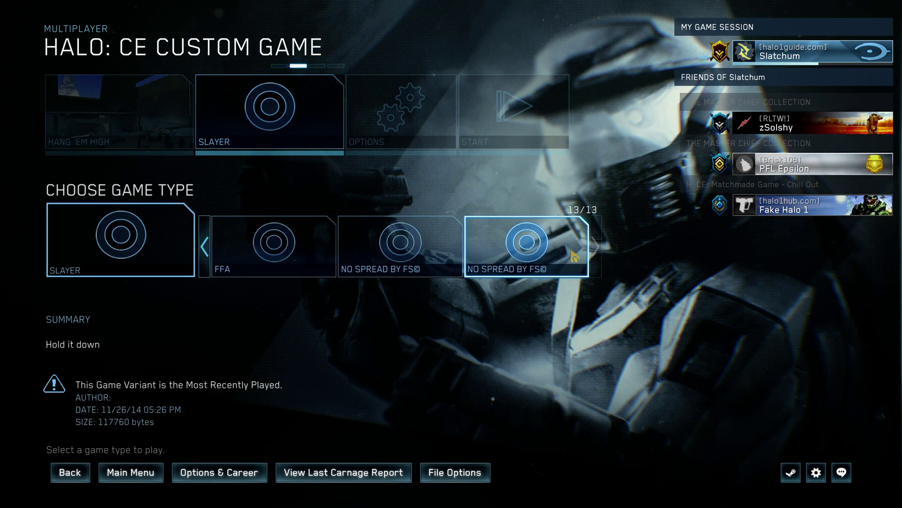
pyautogui.click(420, 258)
# Step: Launch the custom game and agree to start it with the untrusted file
pyautogui.click(514, 136)
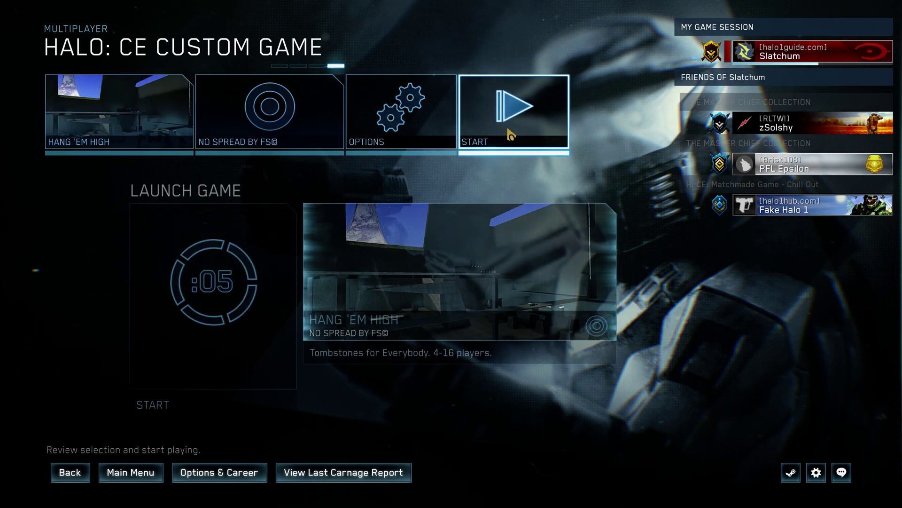
pyautogui.click(508, 130)
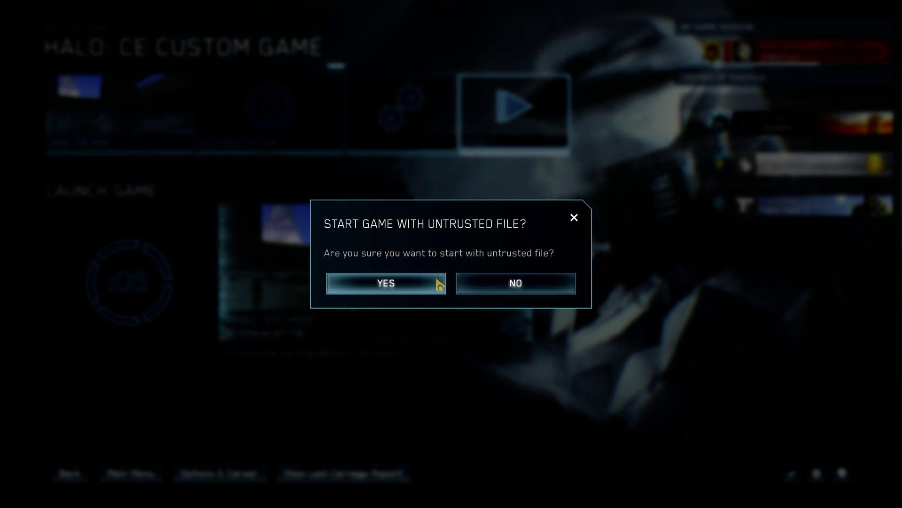
pyautogui.click(406, 289)
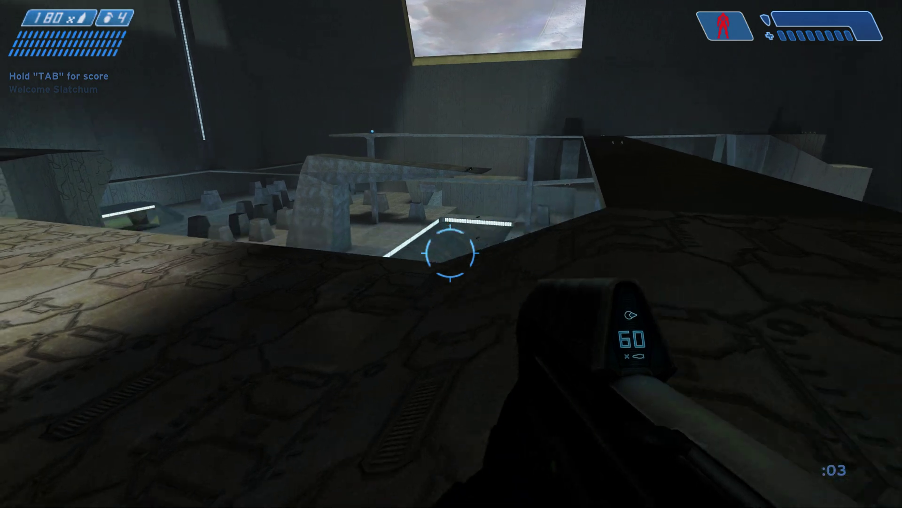
# Step: Test-fire the assault rifle in short bursts from the upper platform of Hang 'Em High
pyautogui.press('f')
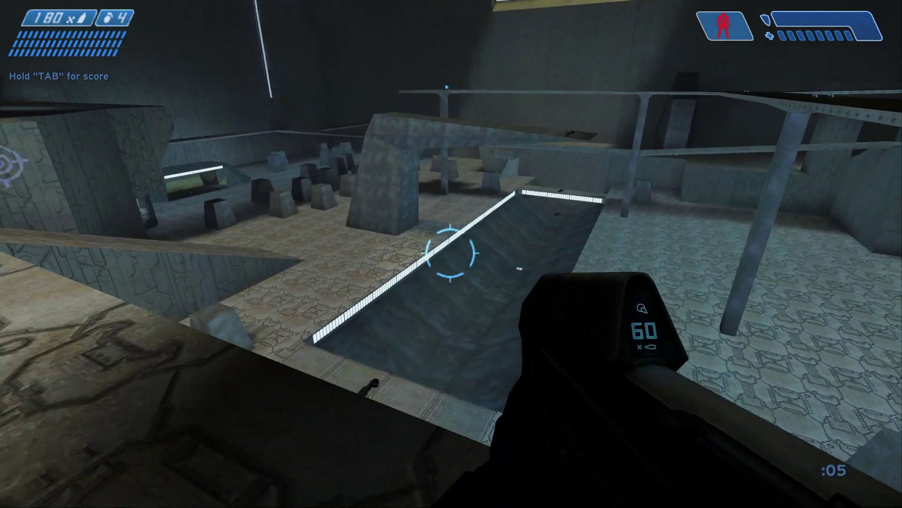
pyautogui.click(450, 253)
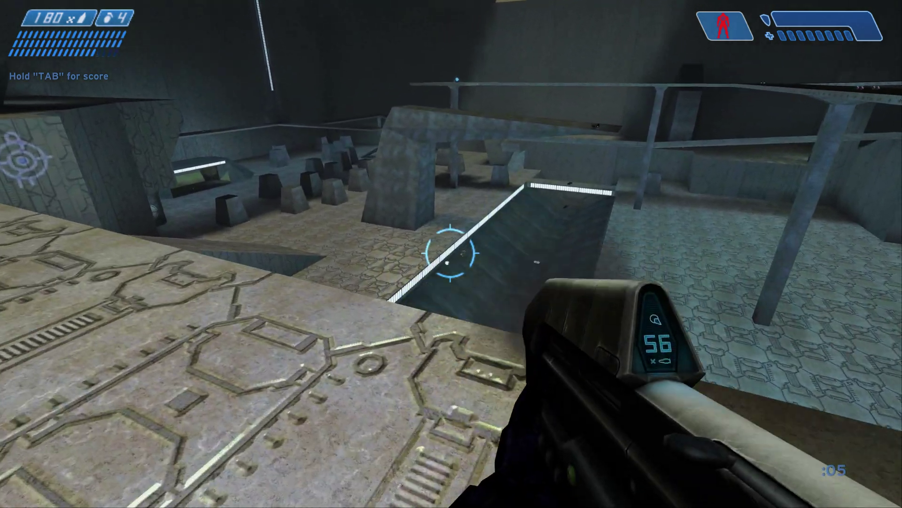
pyautogui.click(451, 253)
pyautogui.click(450, 254)
pyautogui.click(450, 253)
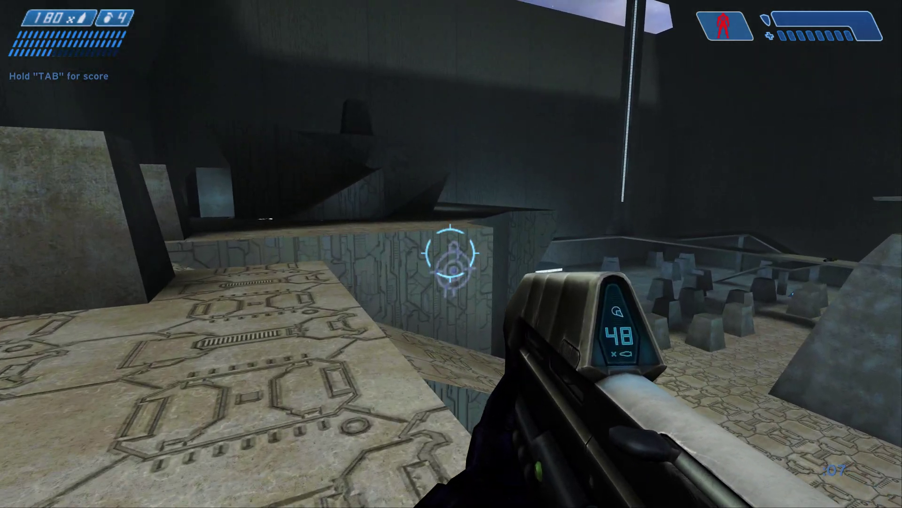
# Step: Inspect the large ramp and the window slits beside it, firing a short burst at the wall
pyautogui.press('w')
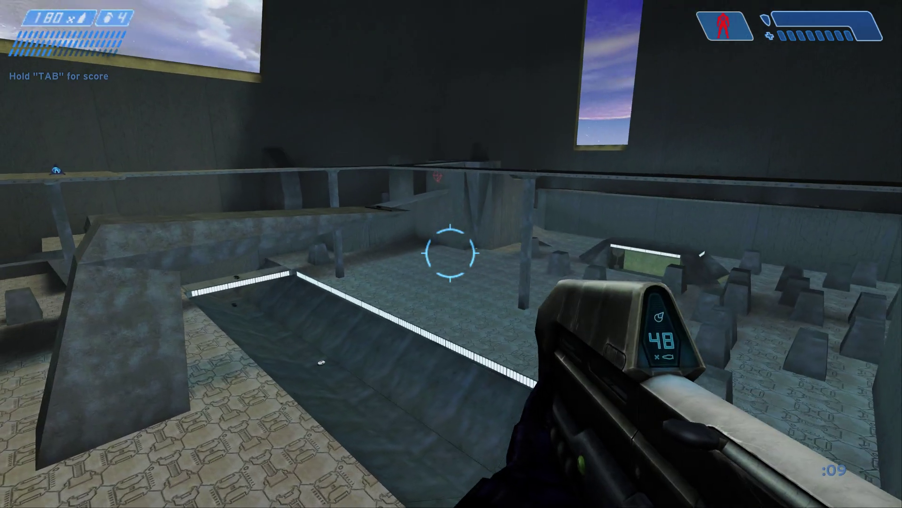
pyautogui.press('w')
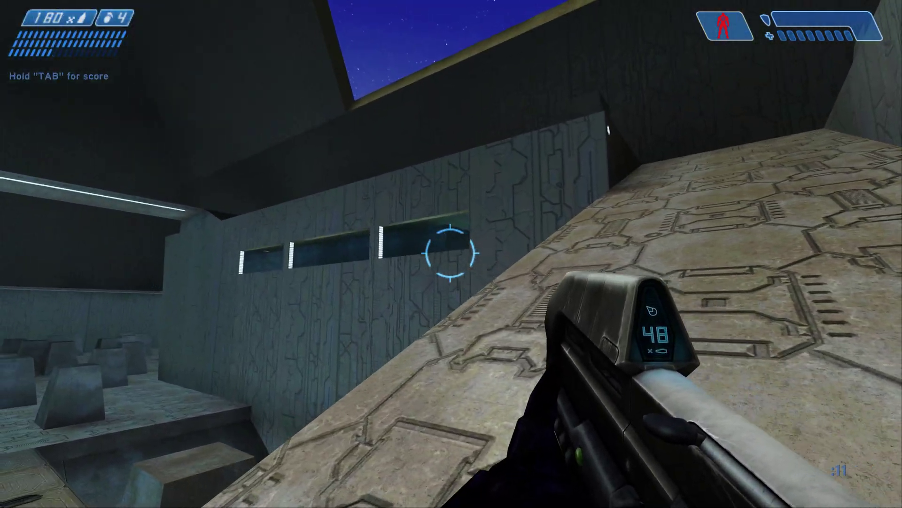
pyautogui.press('w')
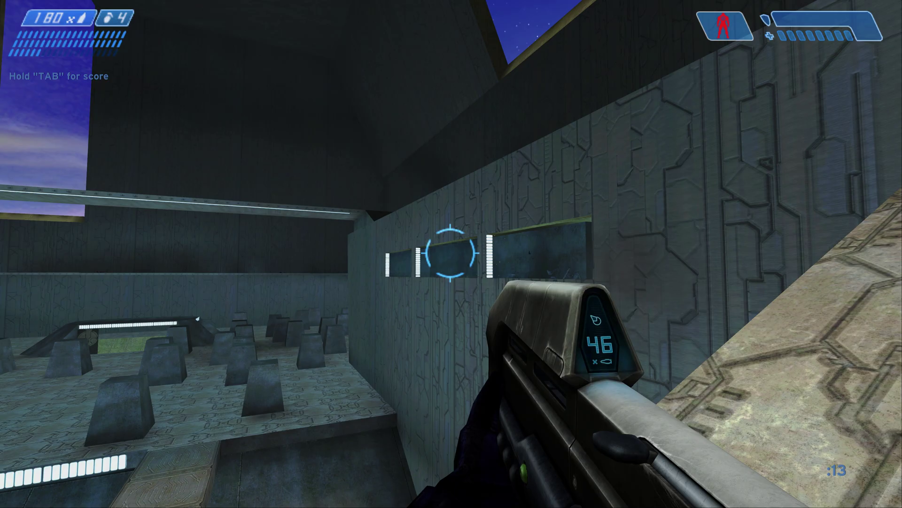
pyautogui.click(451, 254)
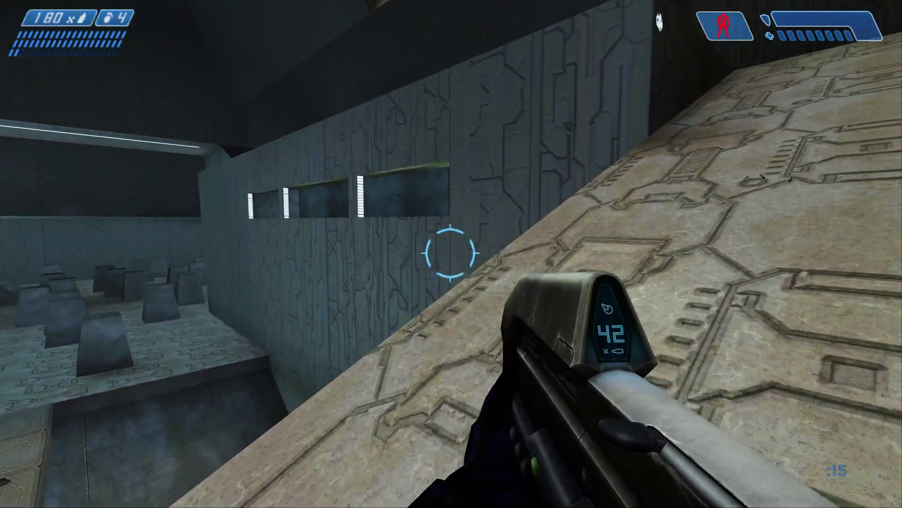
pyautogui.press('w')
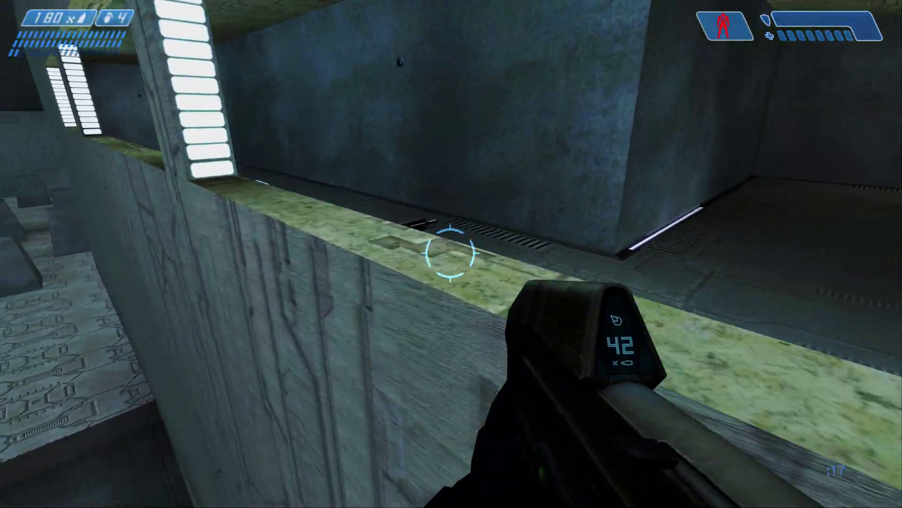
pyautogui.press('w')
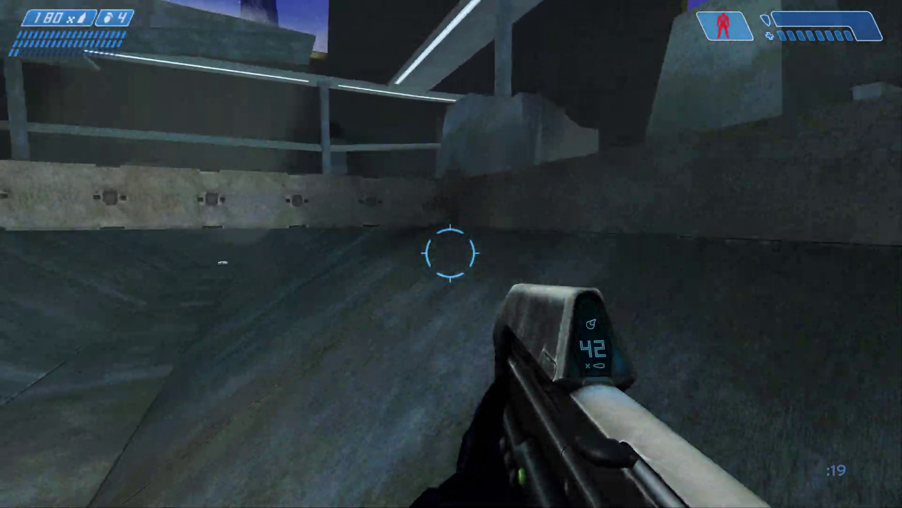
# Step: Cross the sunken trench, climb back up the large ramp and jump onto the upper platform
pyautogui.press('w')
pyautogui.press('space')
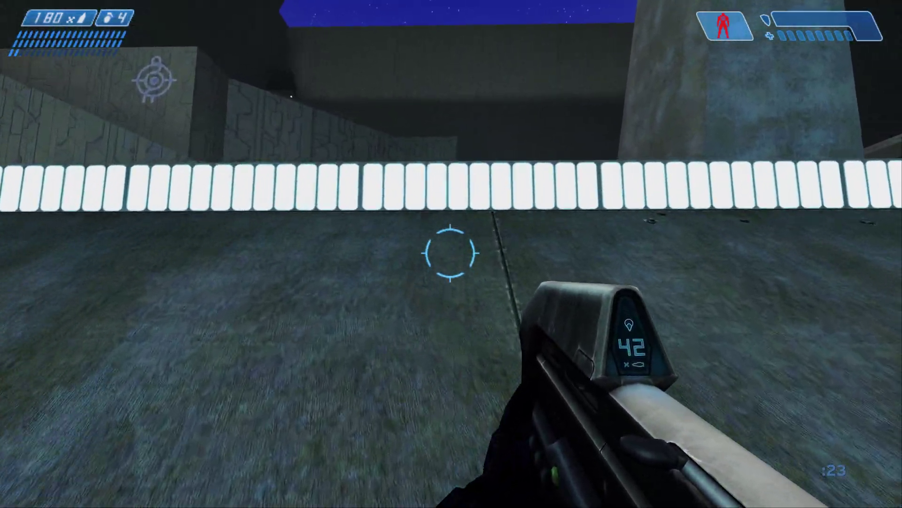
pyautogui.press('w')
pyautogui.press('space')
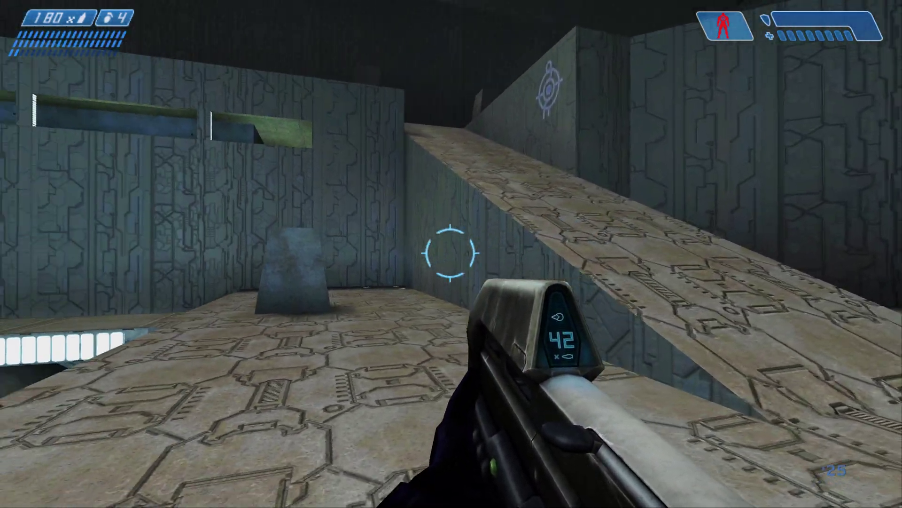
pyautogui.press('w')
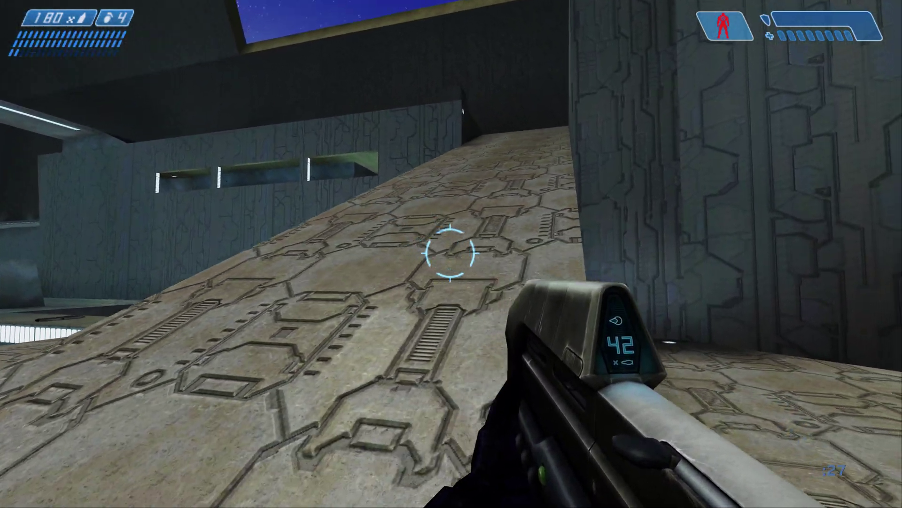
pyautogui.press('w')
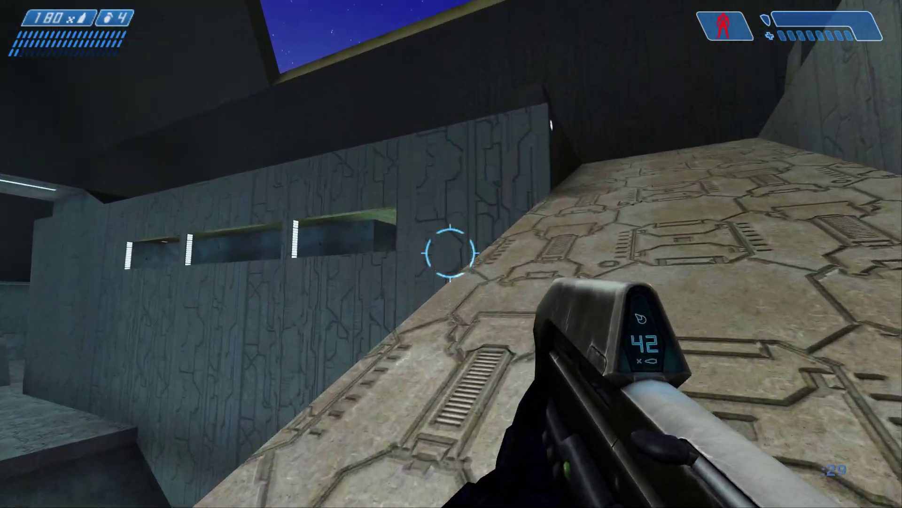
pyautogui.press('w')
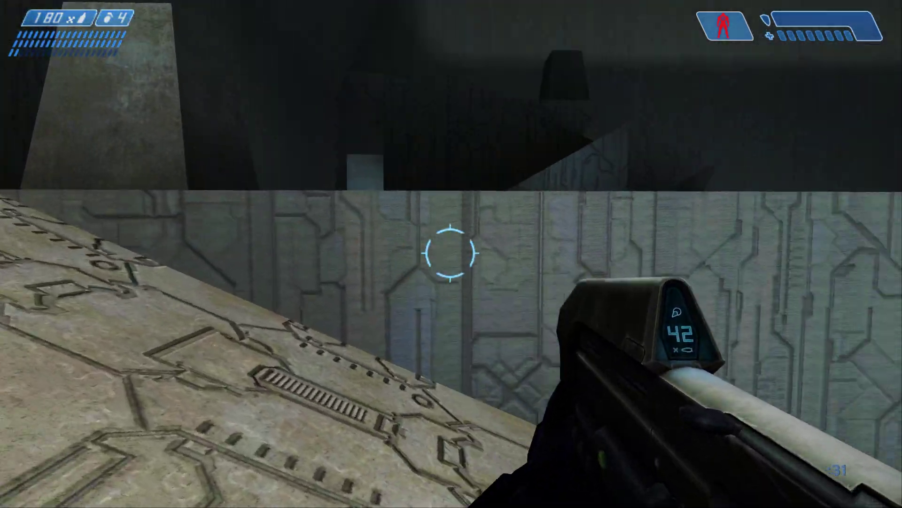
pyautogui.press('space')
pyautogui.press('w')
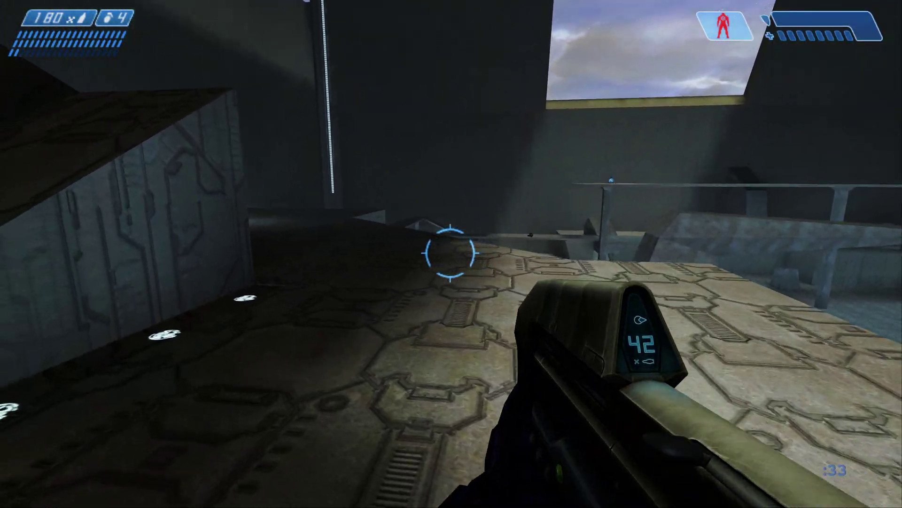
# Step: Examine the upper walkway from end to end, including the grenades by the wall and the view over the arena
pyautogui.press('w')
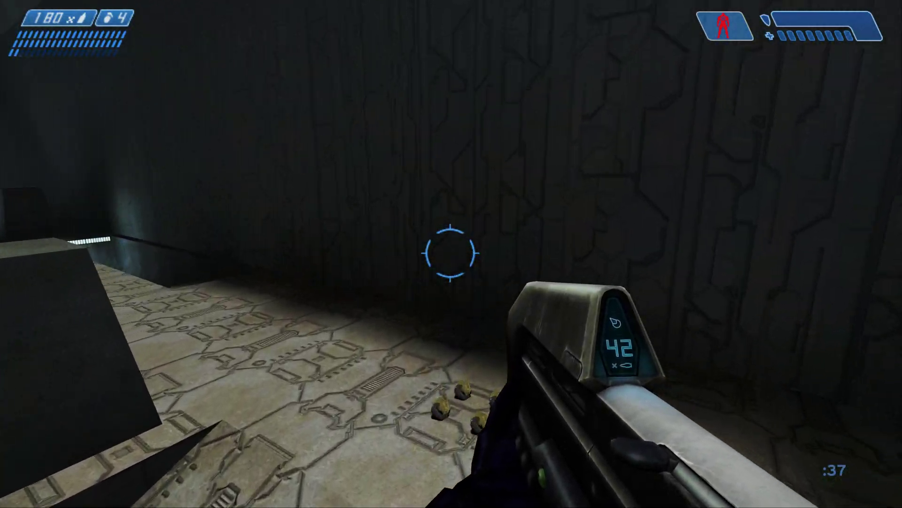
pyautogui.press('w')
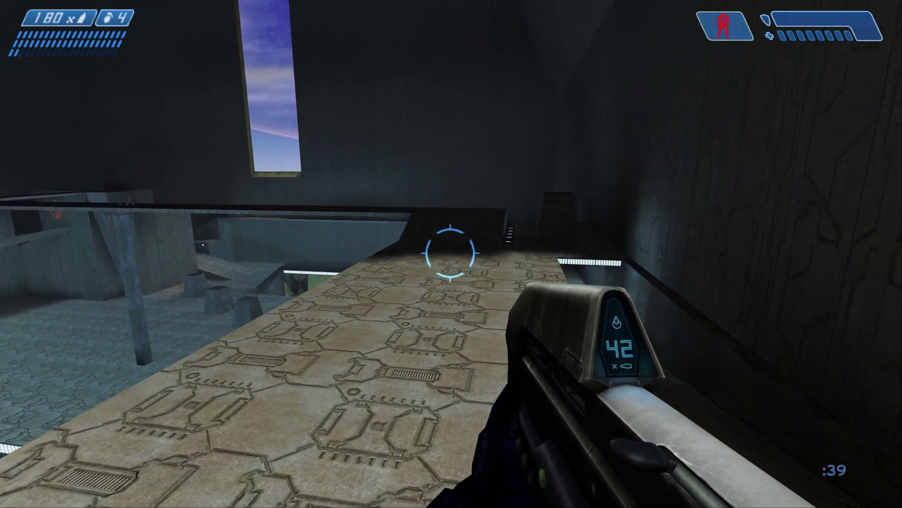
pyautogui.press('w')
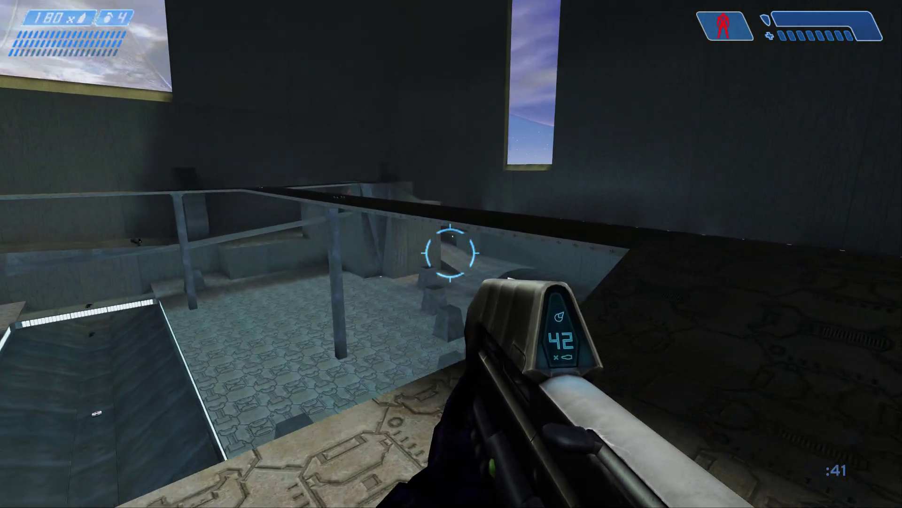
pyautogui.press('w')
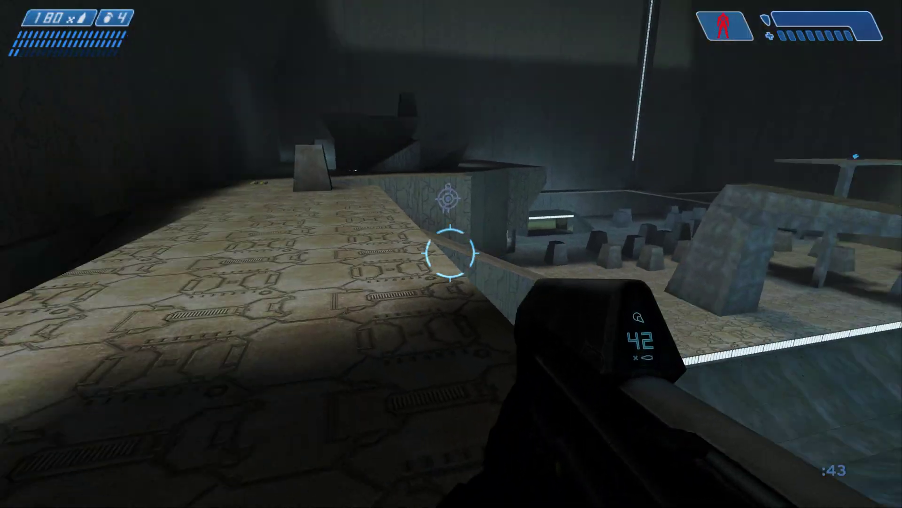
pyautogui.press('w')
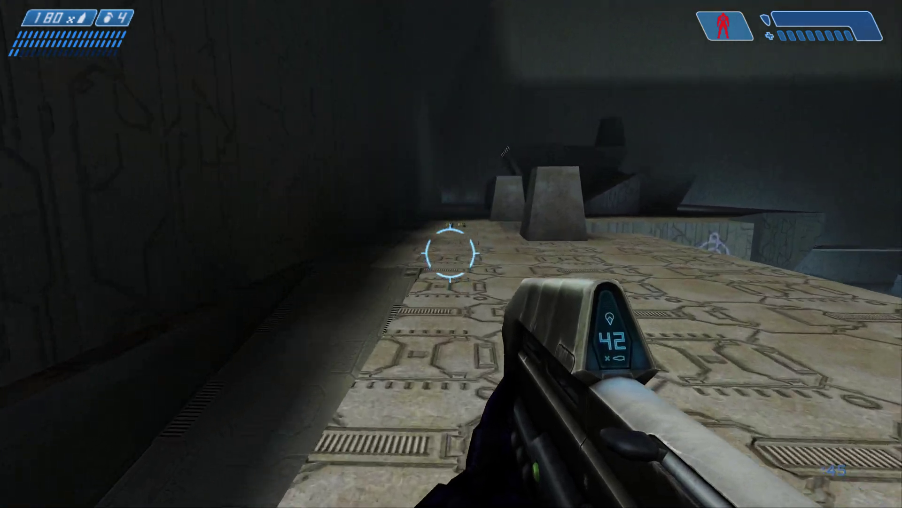
pyautogui.press('w')
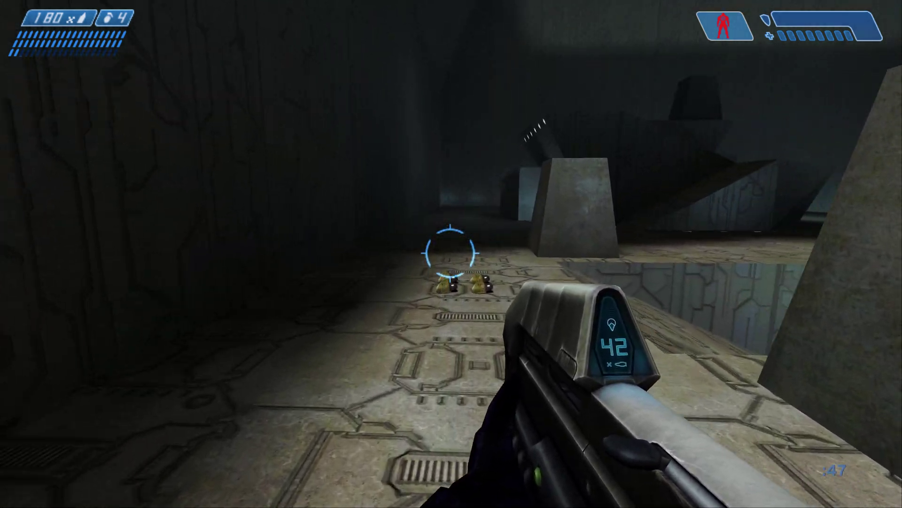
pyautogui.press('w')
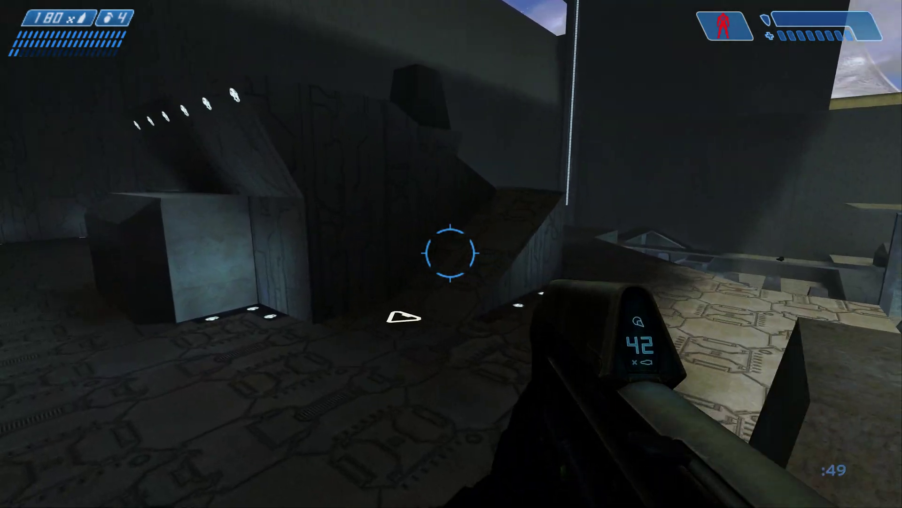
pyautogui.press('w')
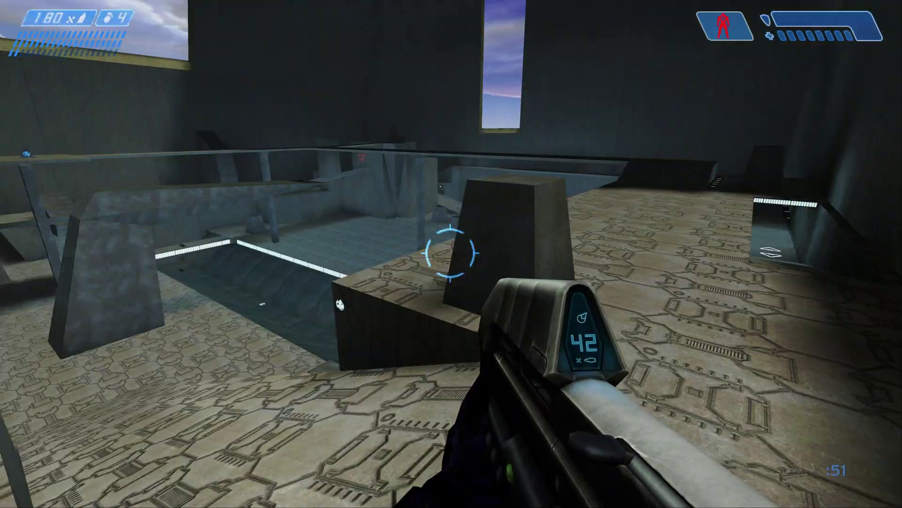
pyautogui.press('w')
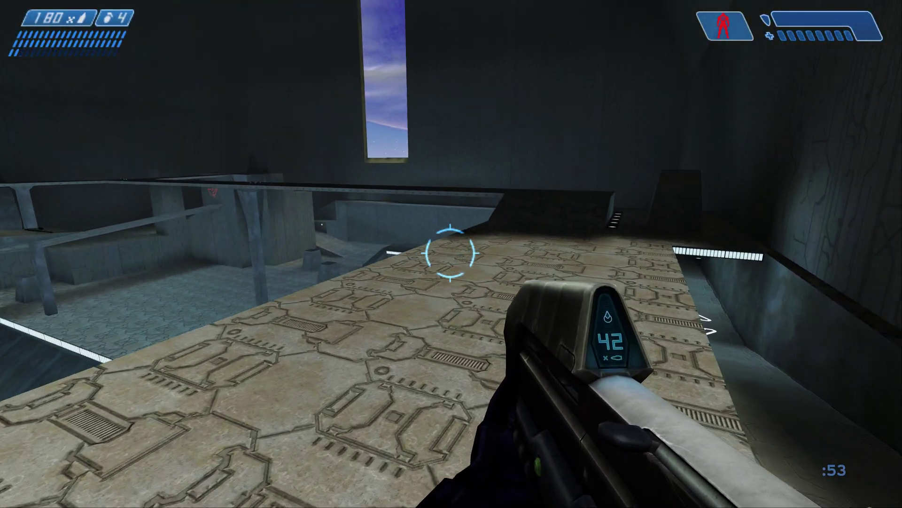
pyautogui.press('w')
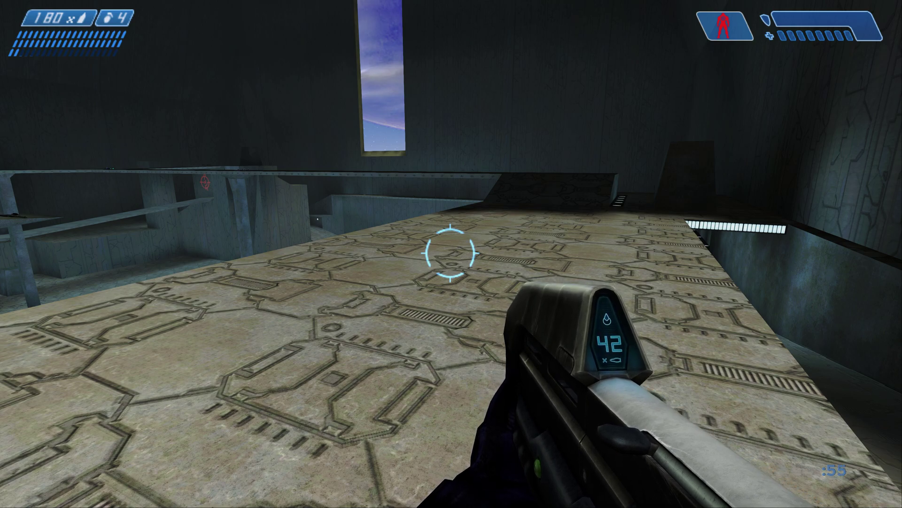
pyautogui.press('w')
pyautogui.press('w')
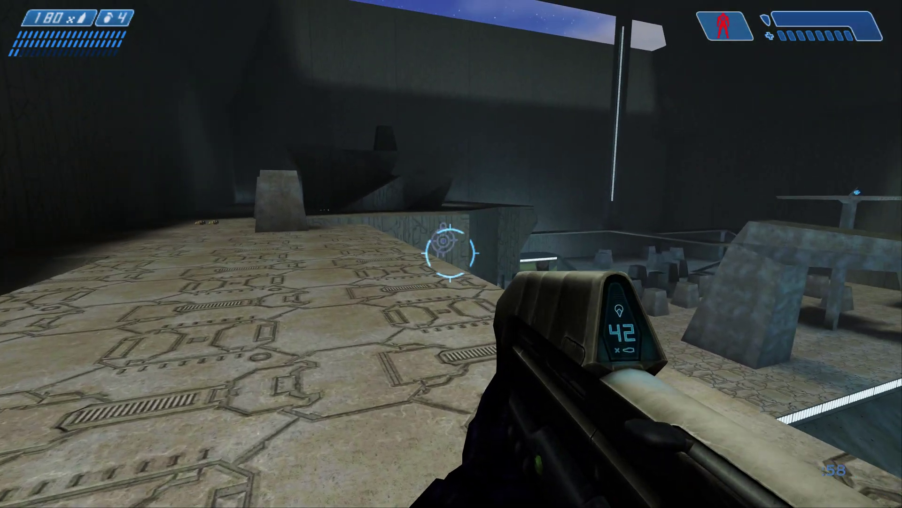
pyautogui.press('w')
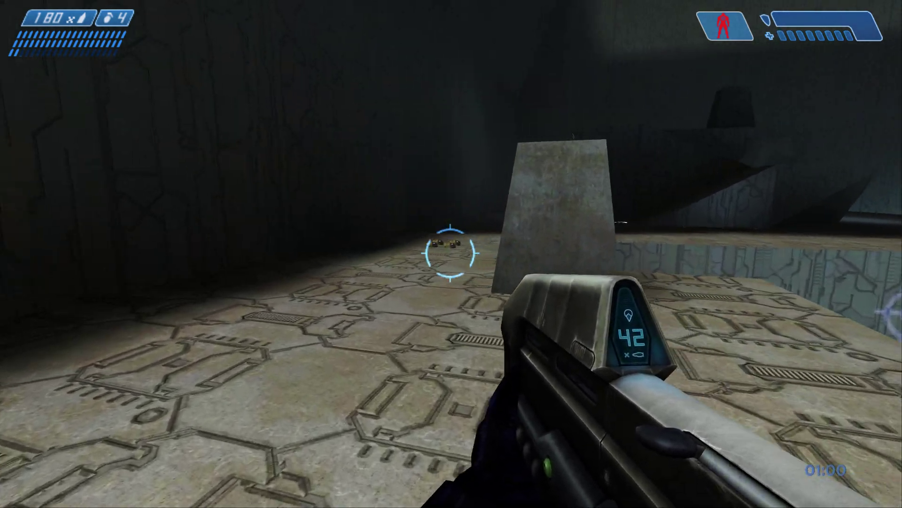
pyautogui.press('w')
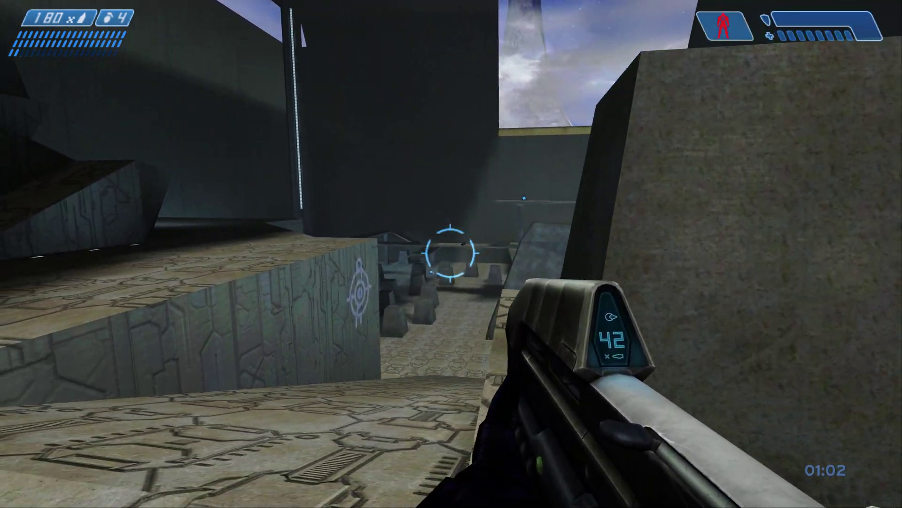